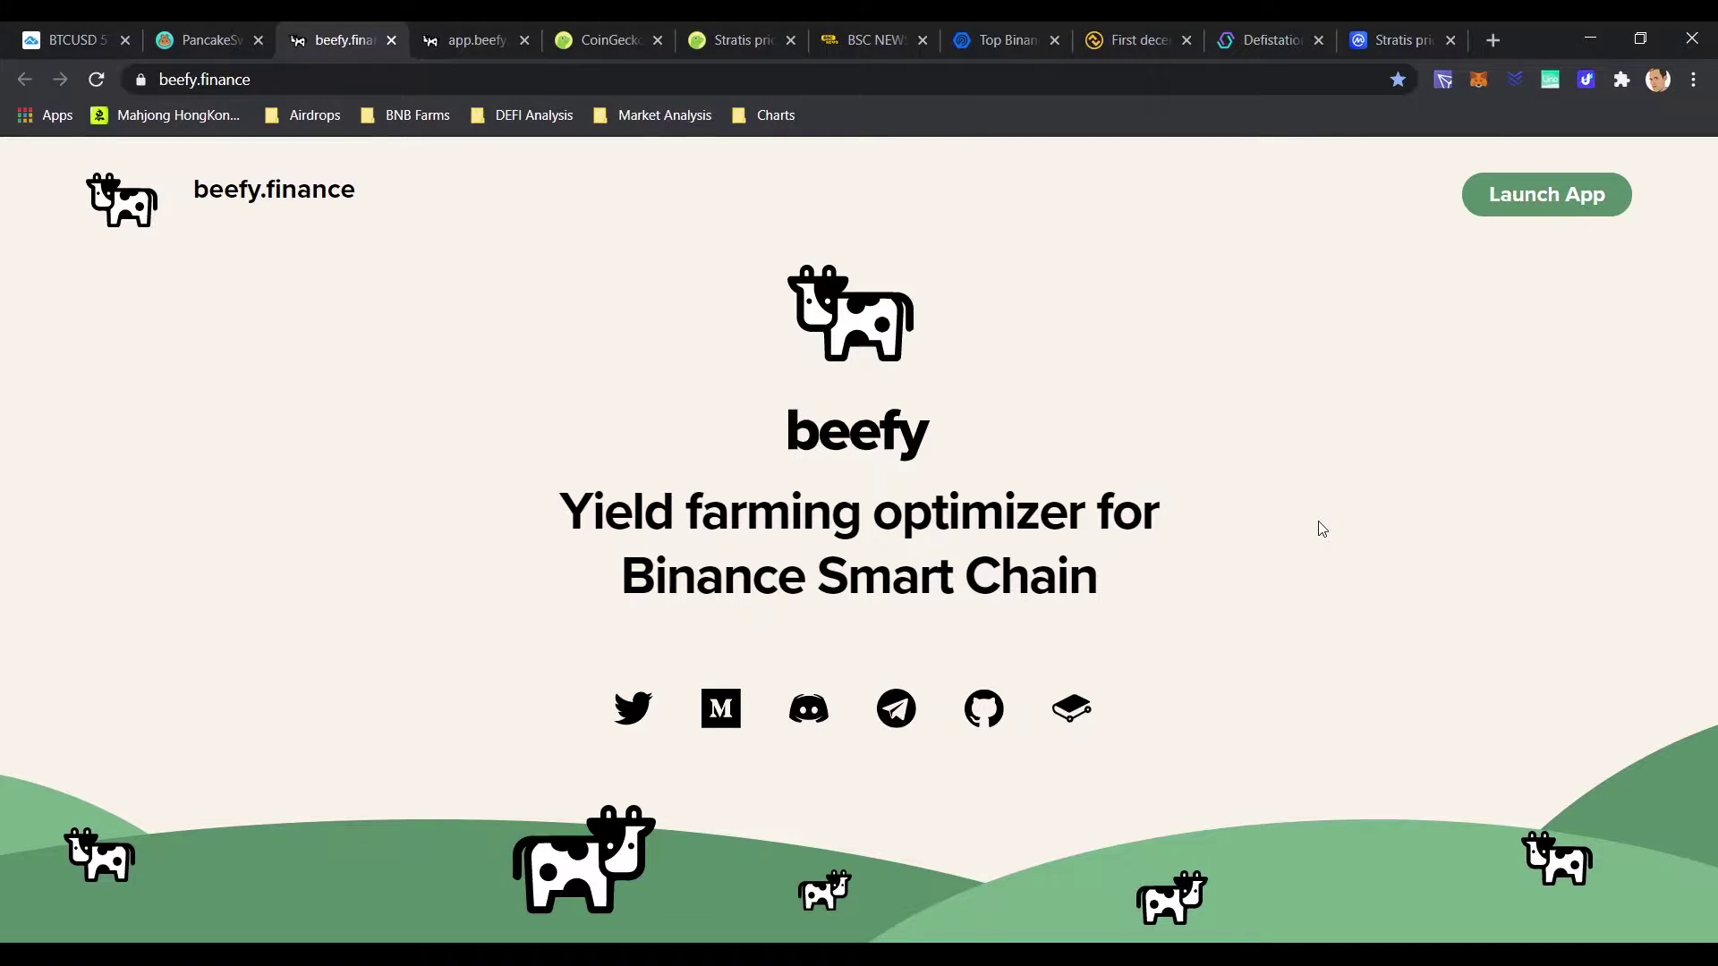
Step: Switch from the Beefy landing page to the PancakeSwap Farms tab
{"action": "key", "text": "ctrl+shift+Tab"}
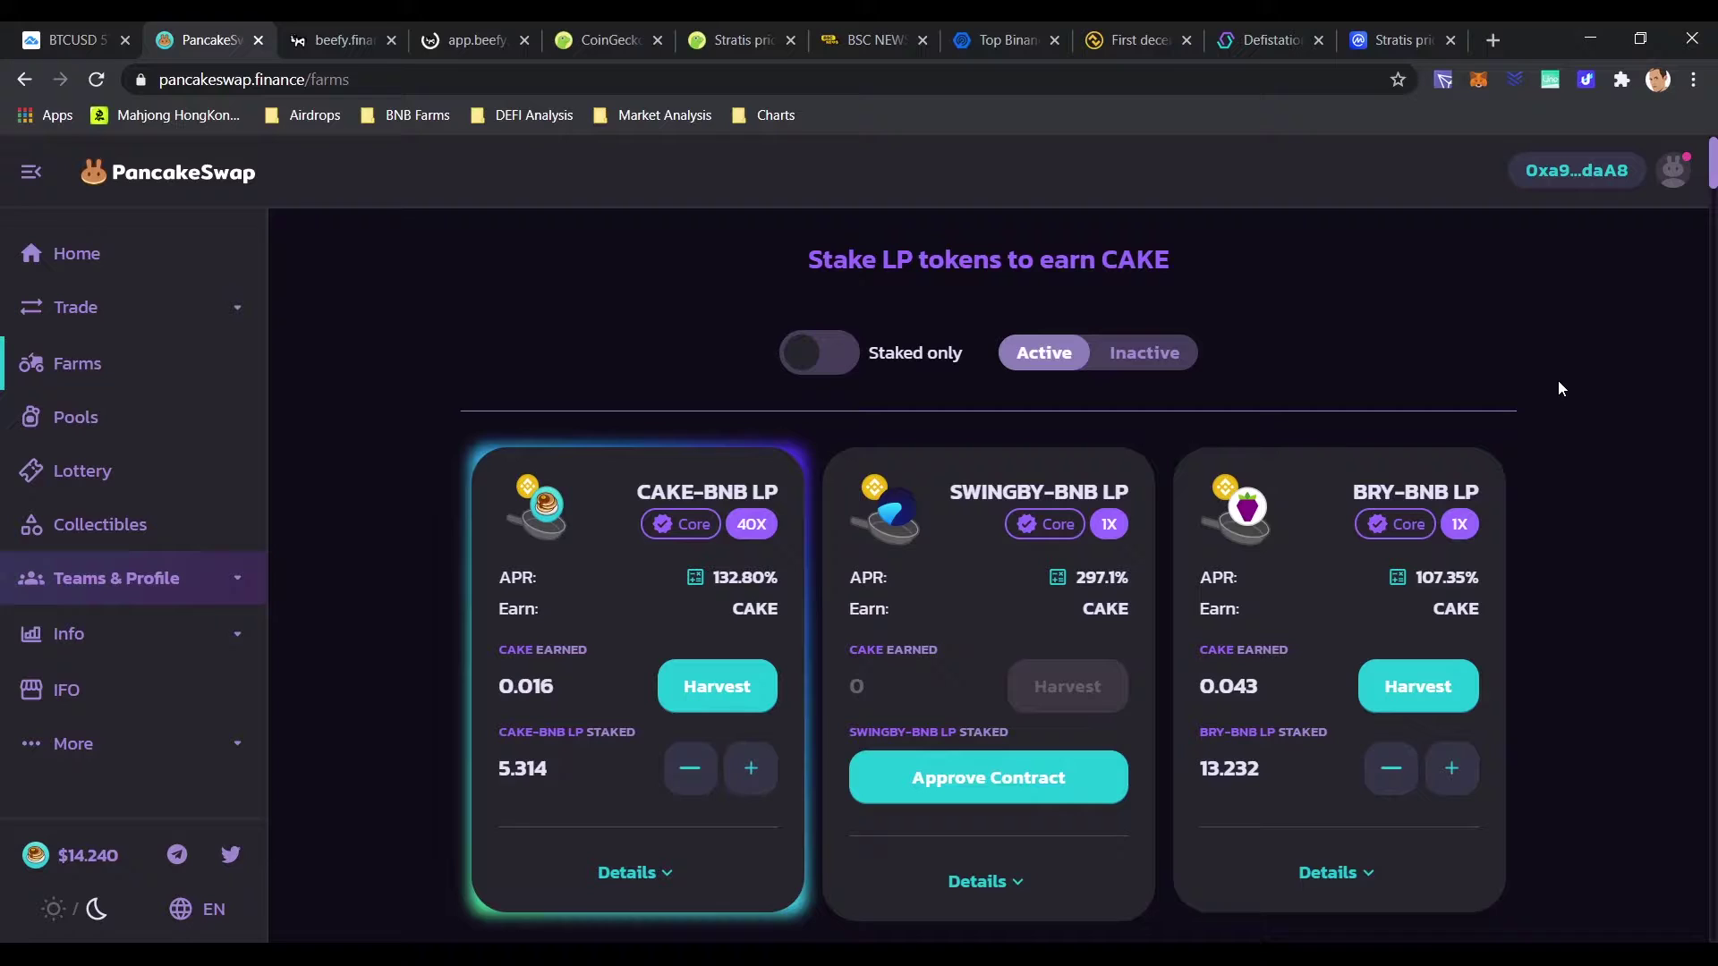
{"action": "scroll", "coordinate": [1502, 338], "scroll_direction": "down", "scroll_amount": 3}
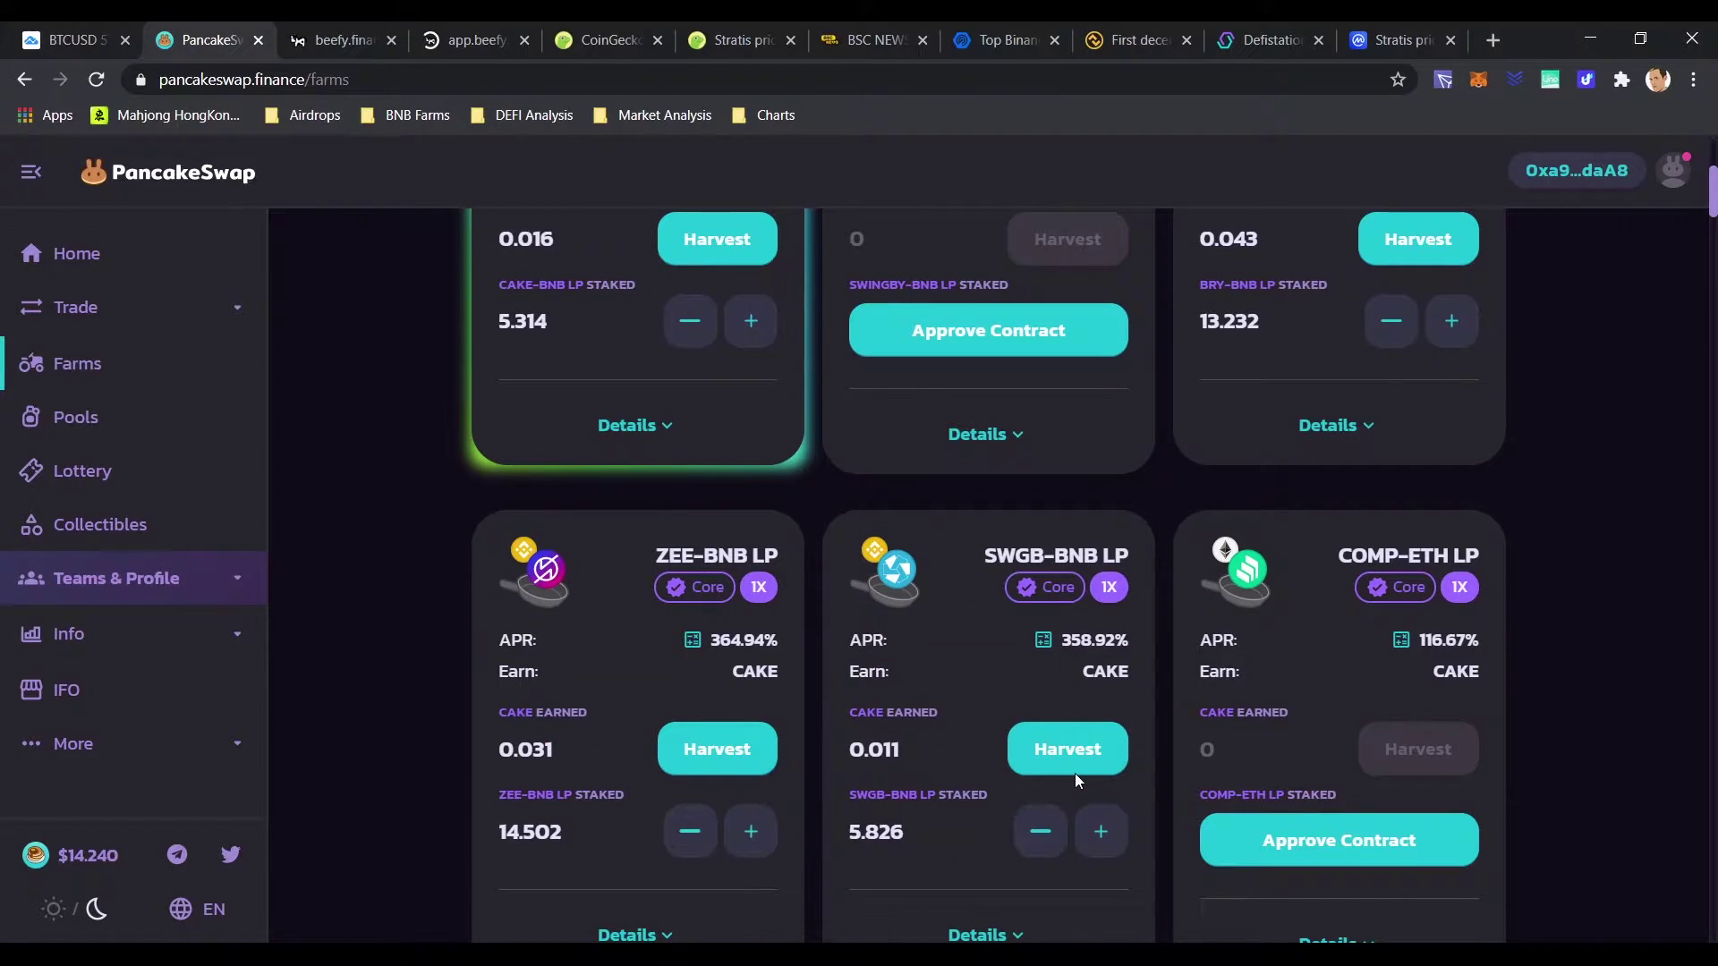
{"action": "scroll", "coordinate": [1058, 830], "scroll_direction": "down", "scroll_amount": 1}
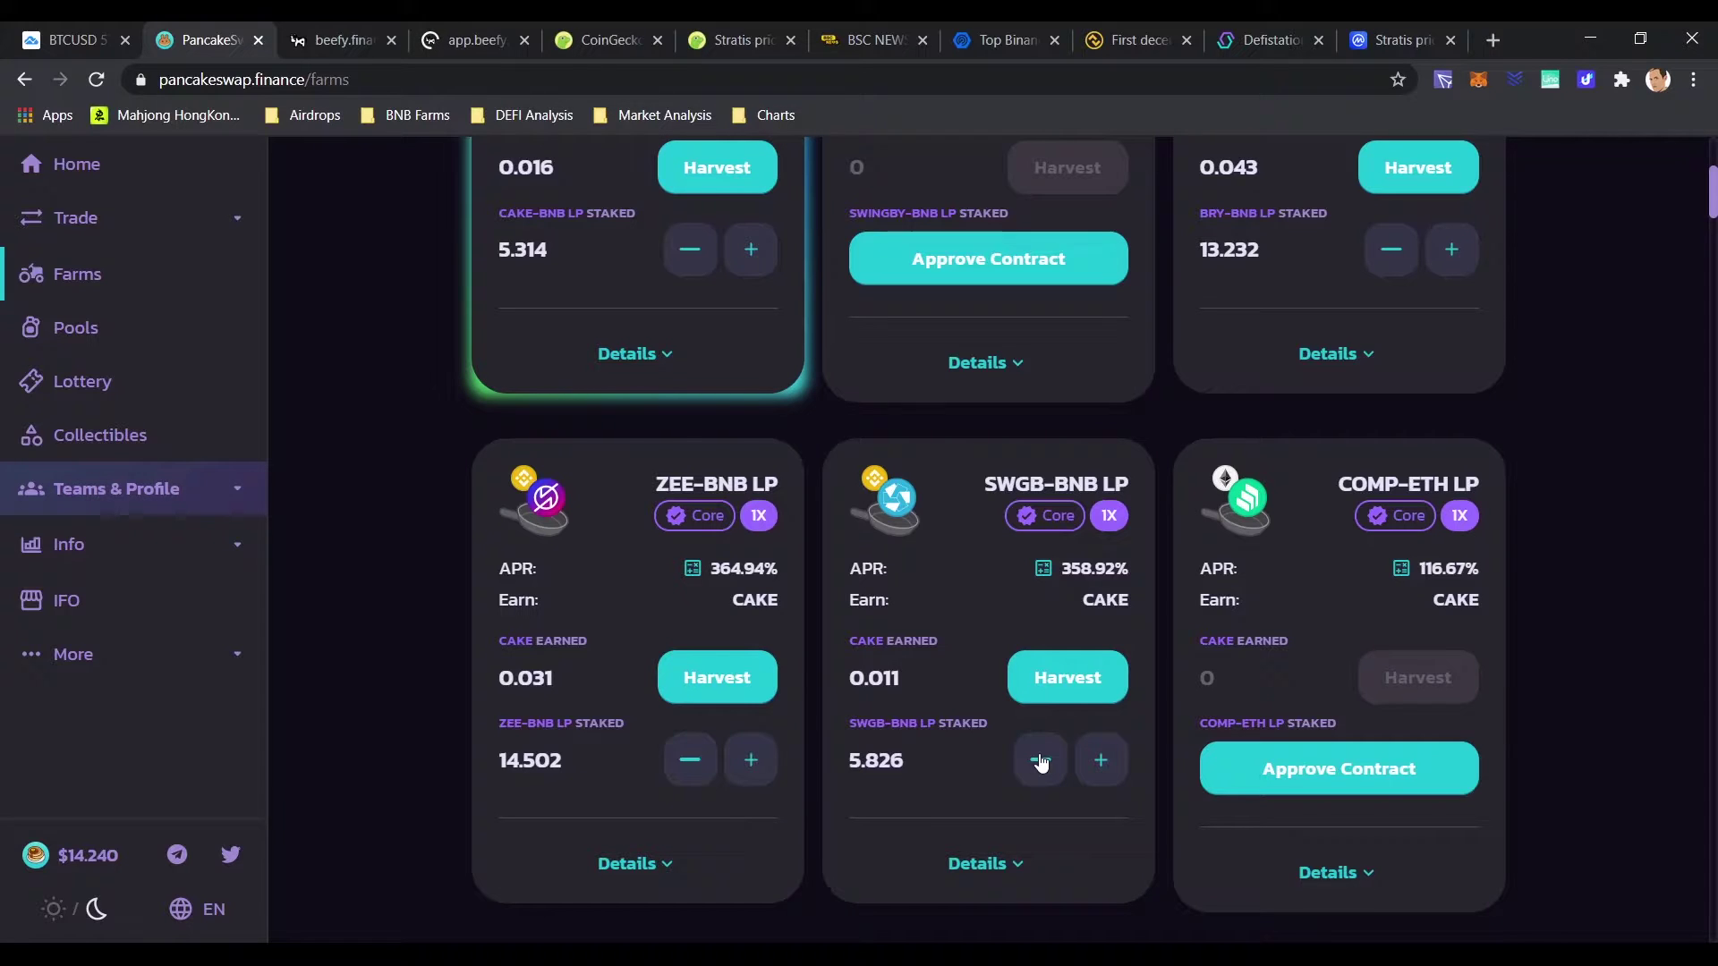
Step: Unstake the full 5.8258 SWGB-BNB LP balance from its farm and confirm
{"action": "left_click", "coordinate": [1040, 763]}
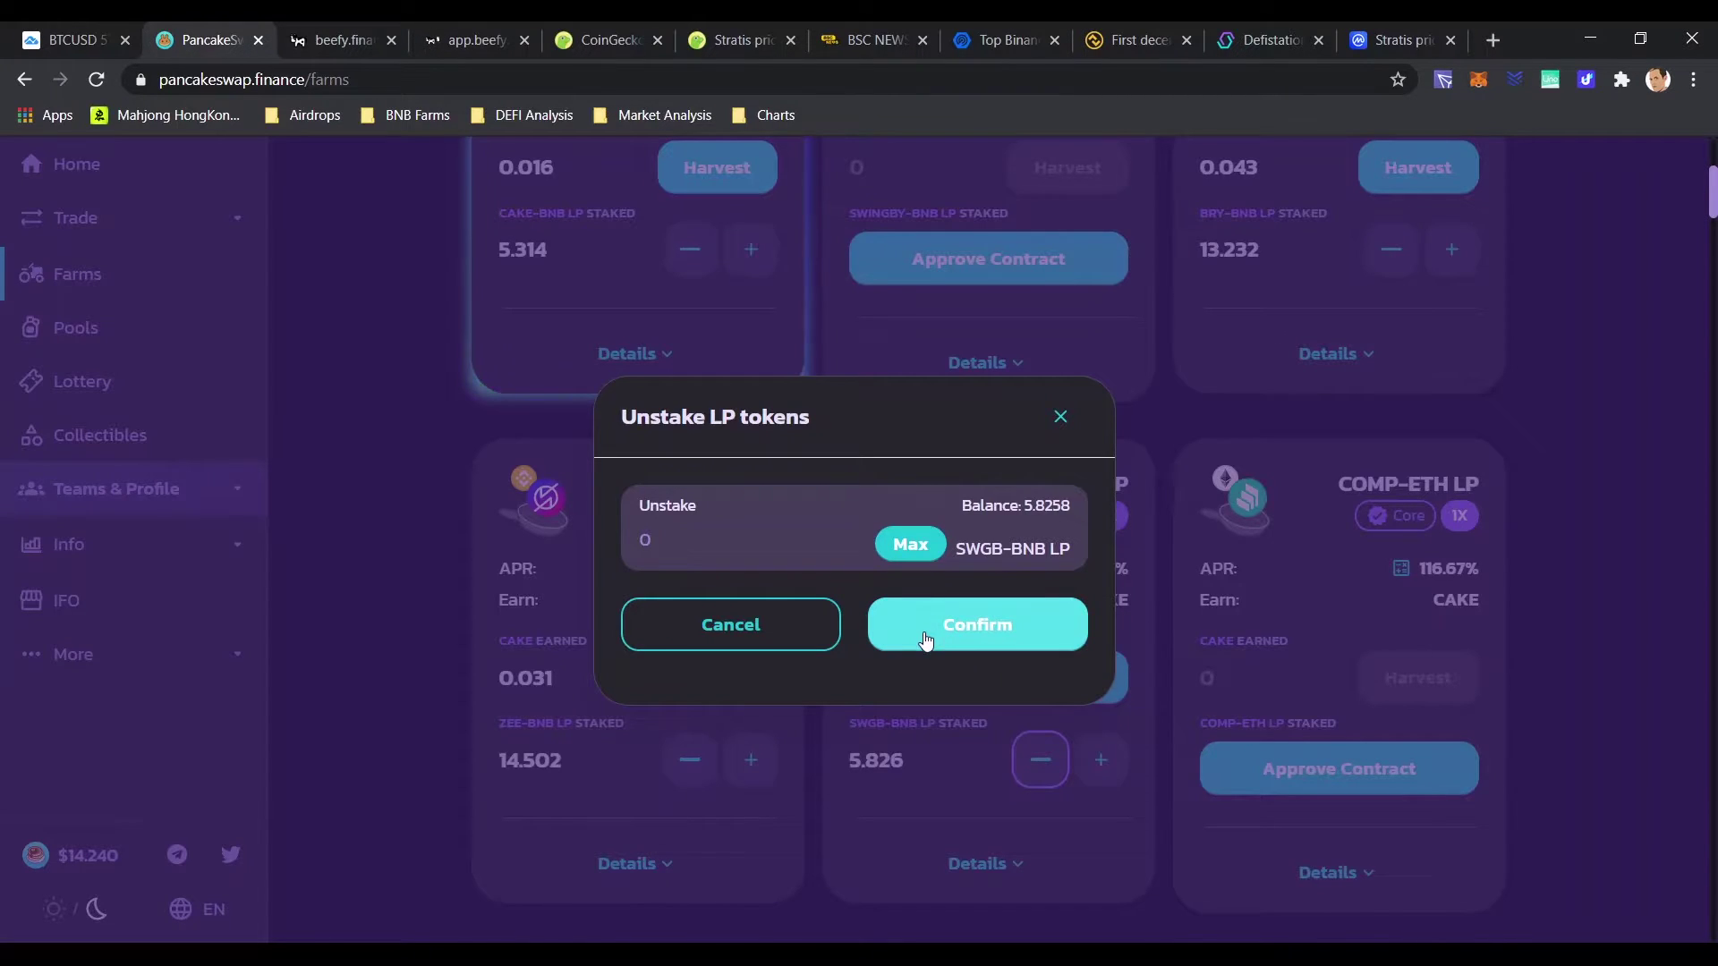
{"action": "left_click", "coordinate": [914, 547]}
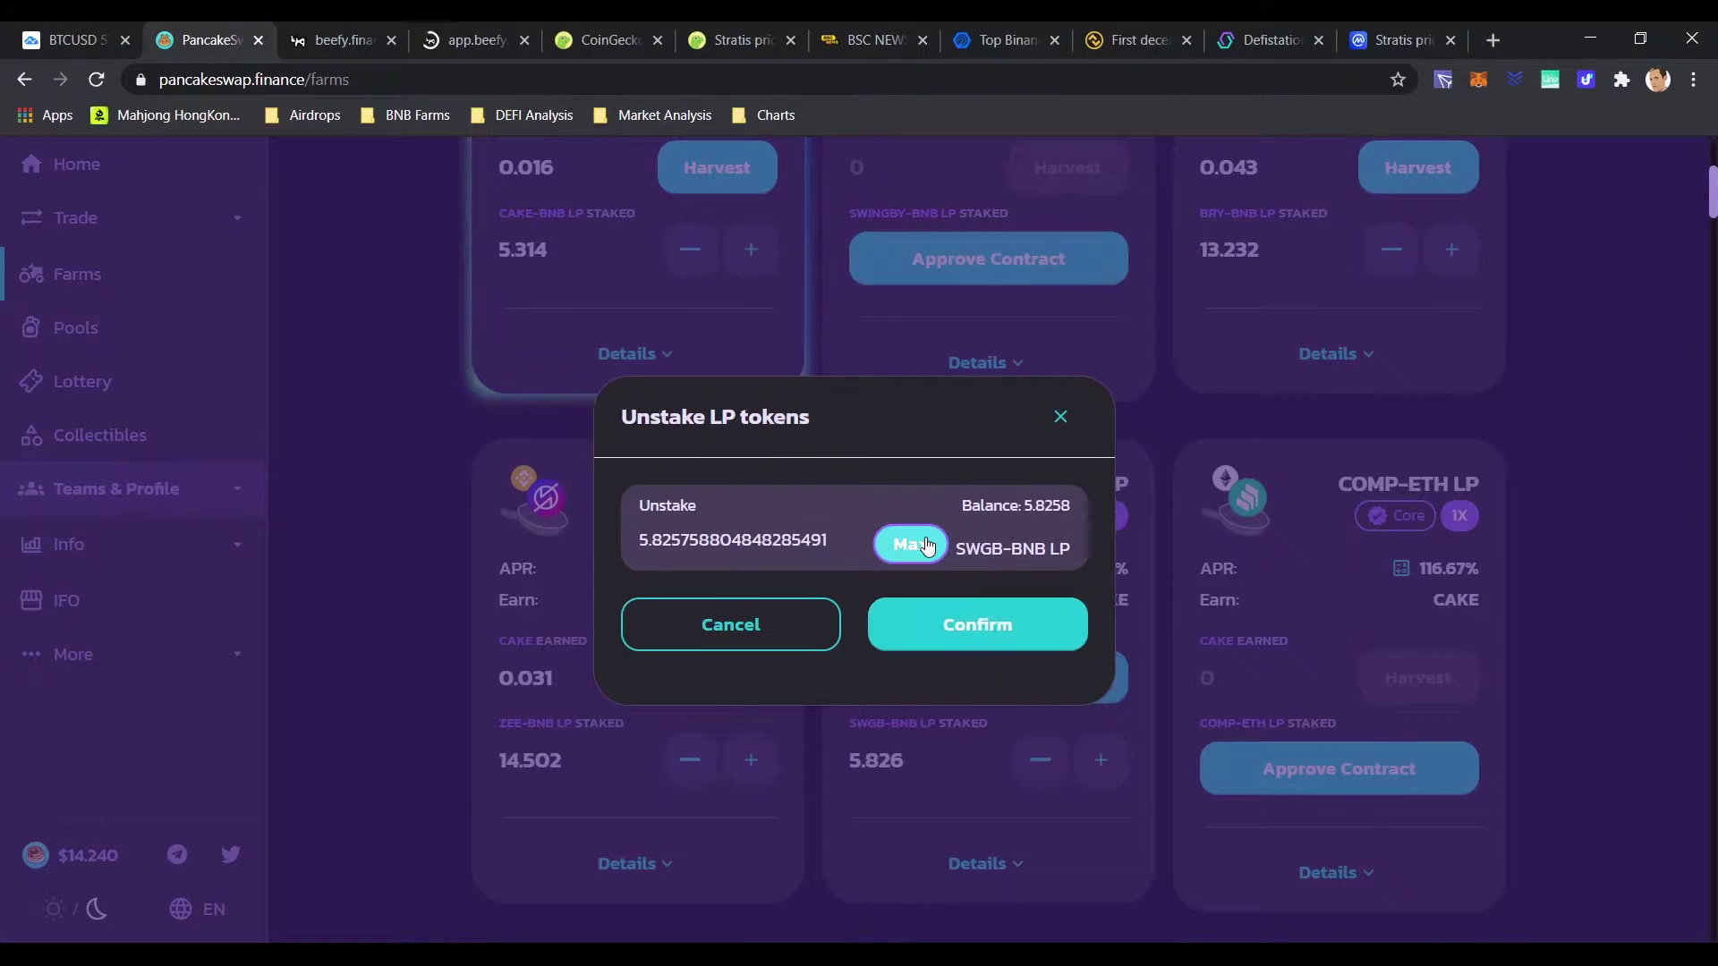
{"action": "left_click", "coordinate": [968, 645]}
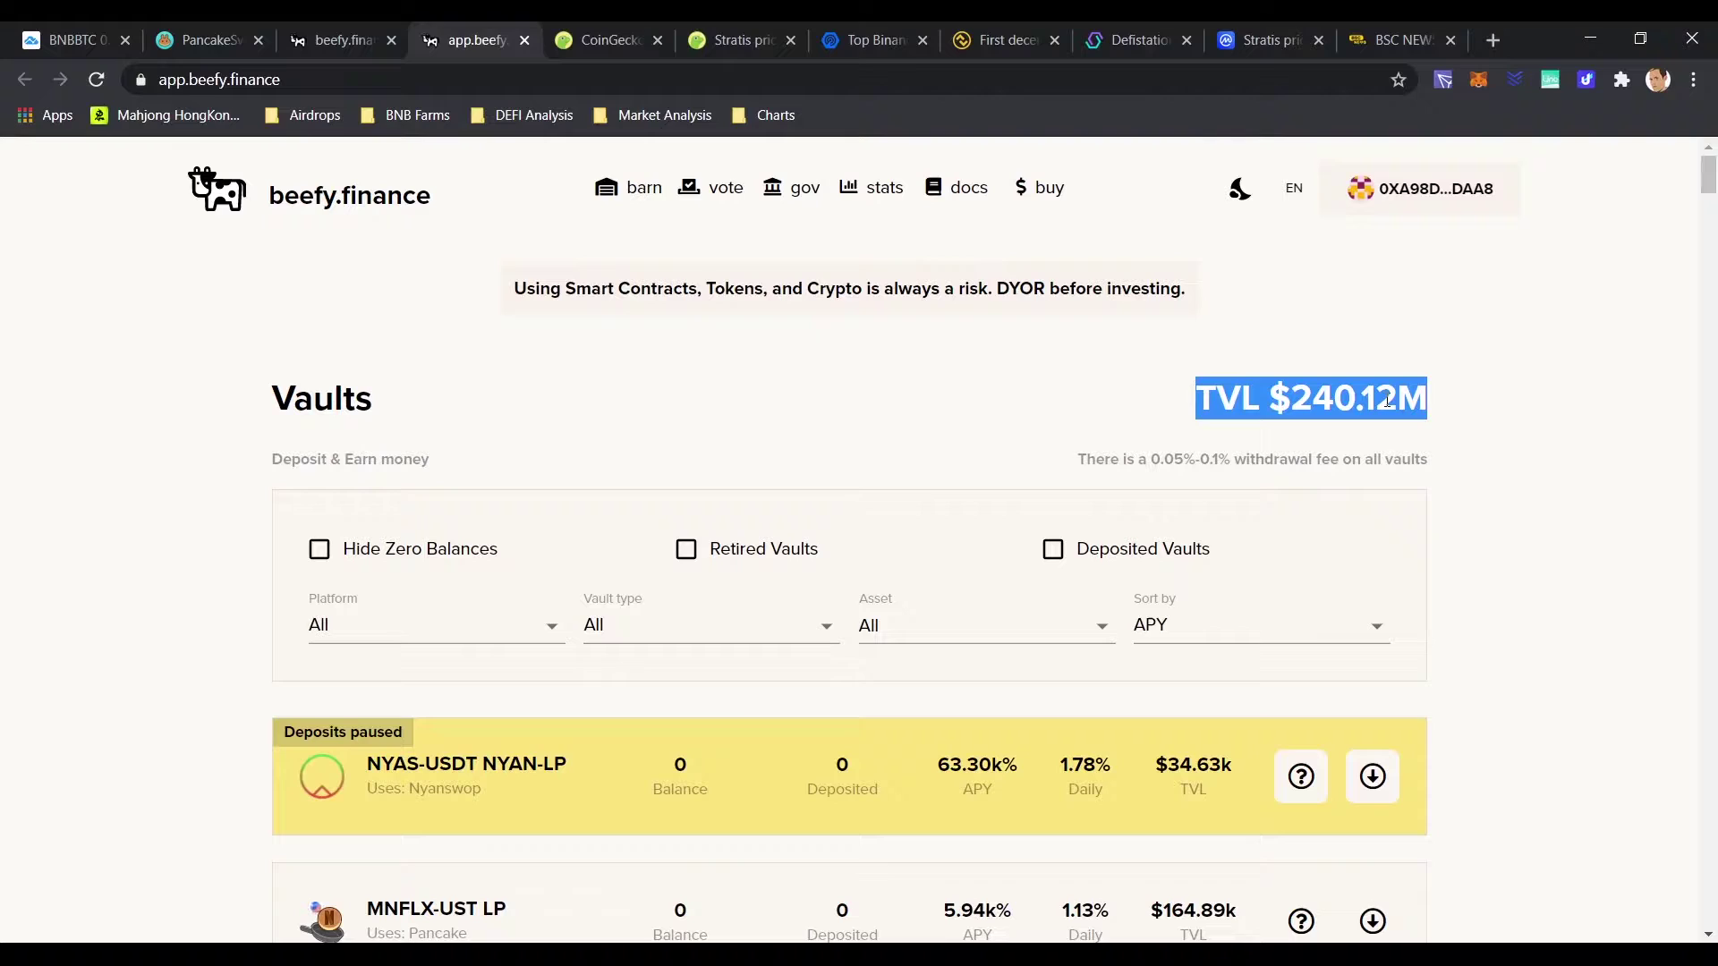
Step: Expand the SWGB-BNB LP vault in the Beefy Vaults list with its 5.8258 LP balance ready
{"action": "left_click", "coordinate": [1468, 401]}
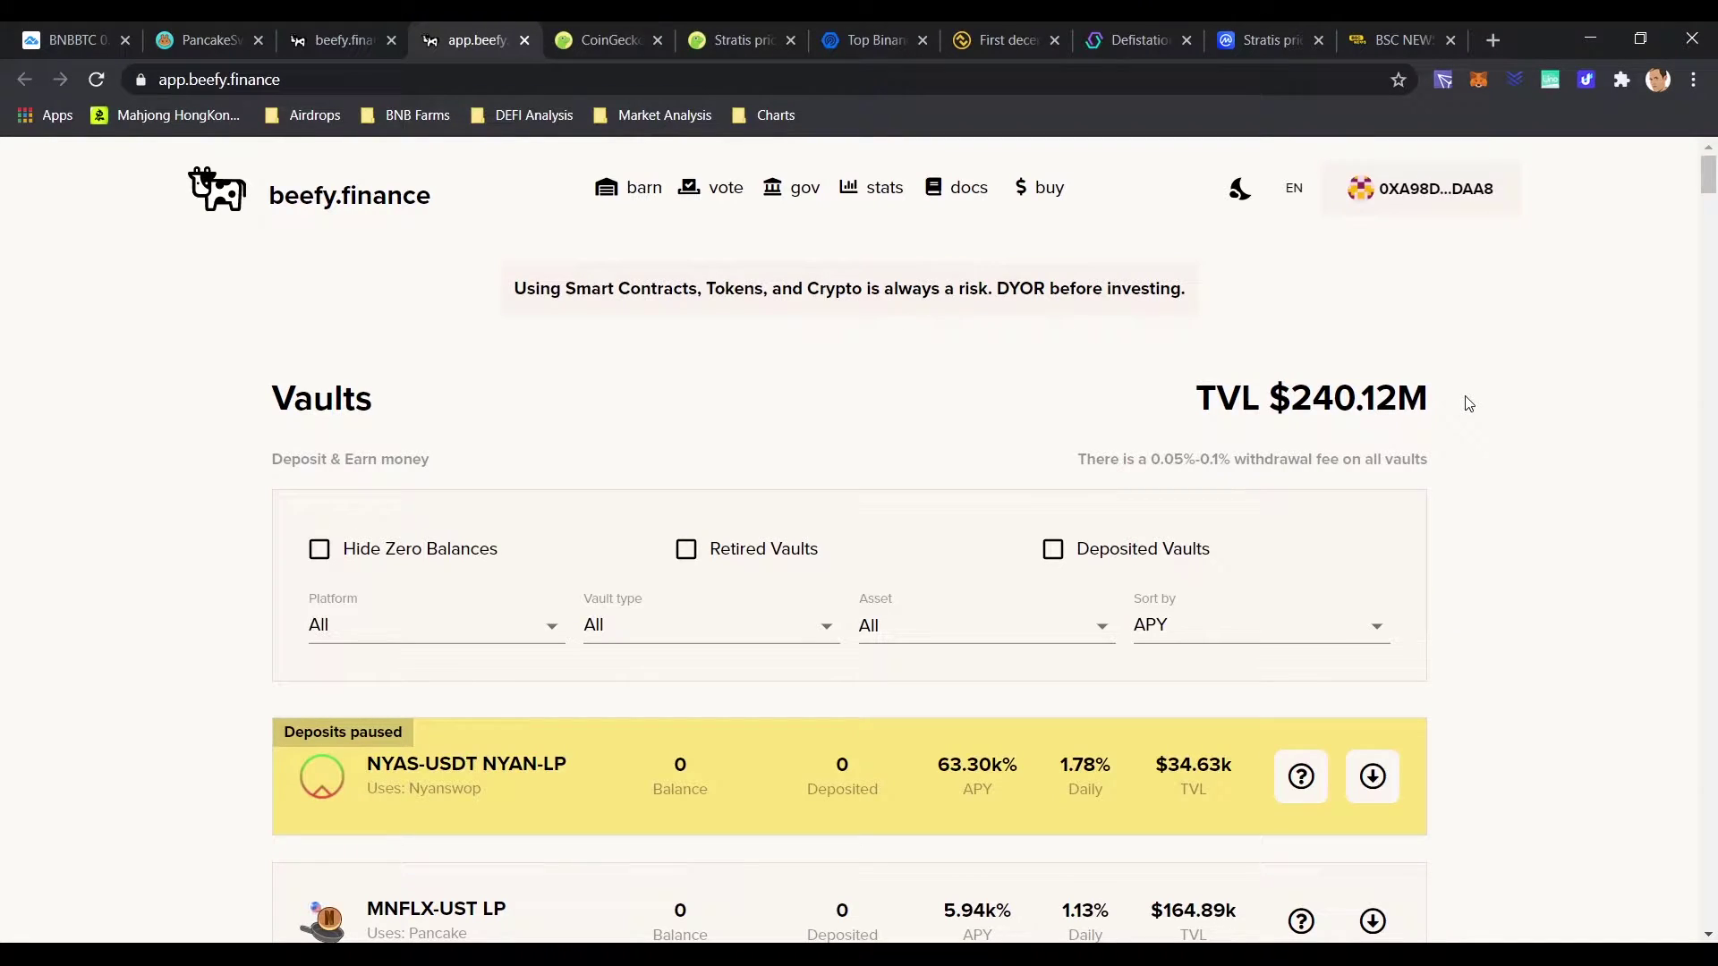
{"action": "scroll", "coordinate": [1468, 402], "scroll_direction": "down", "scroll_amount": 5}
{"action": "scroll", "coordinate": [1467, 402], "scroll_direction": "down", "scroll_amount": 1}
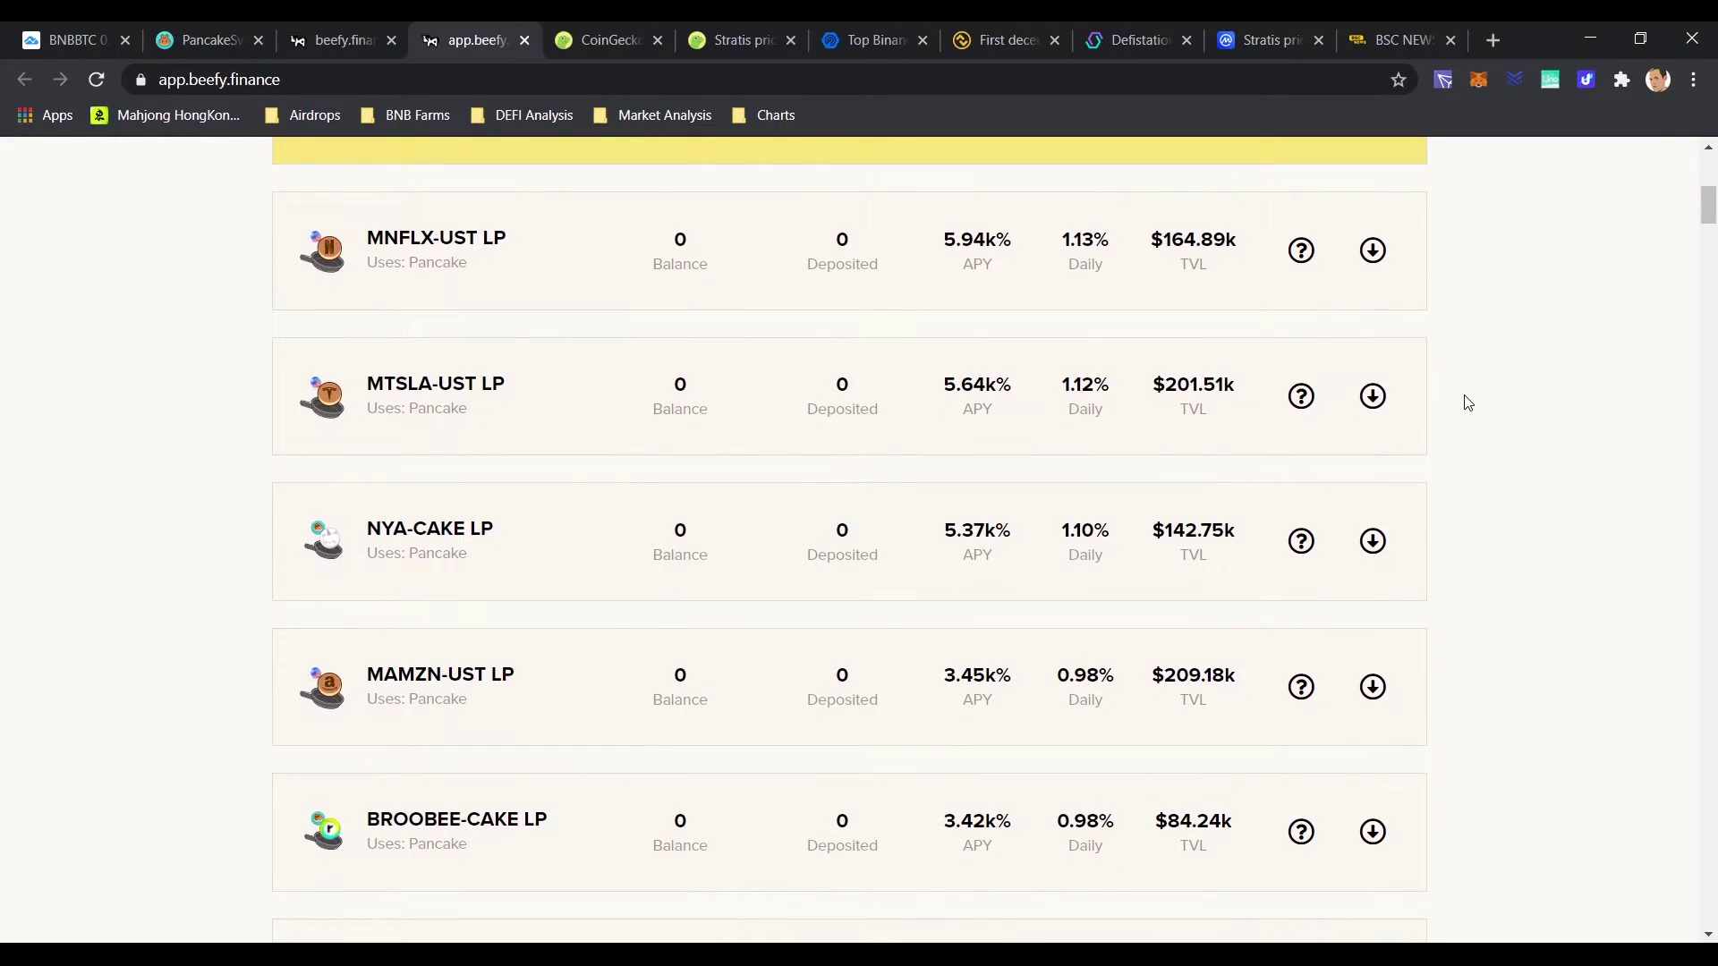
{"action": "scroll", "coordinate": [1467, 401], "scroll_direction": "down", "scroll_amount": 5}
{"action": "scroll", "coordinate": [1467, 402], "scroll_direction": "down", "scroll_amount": 2}
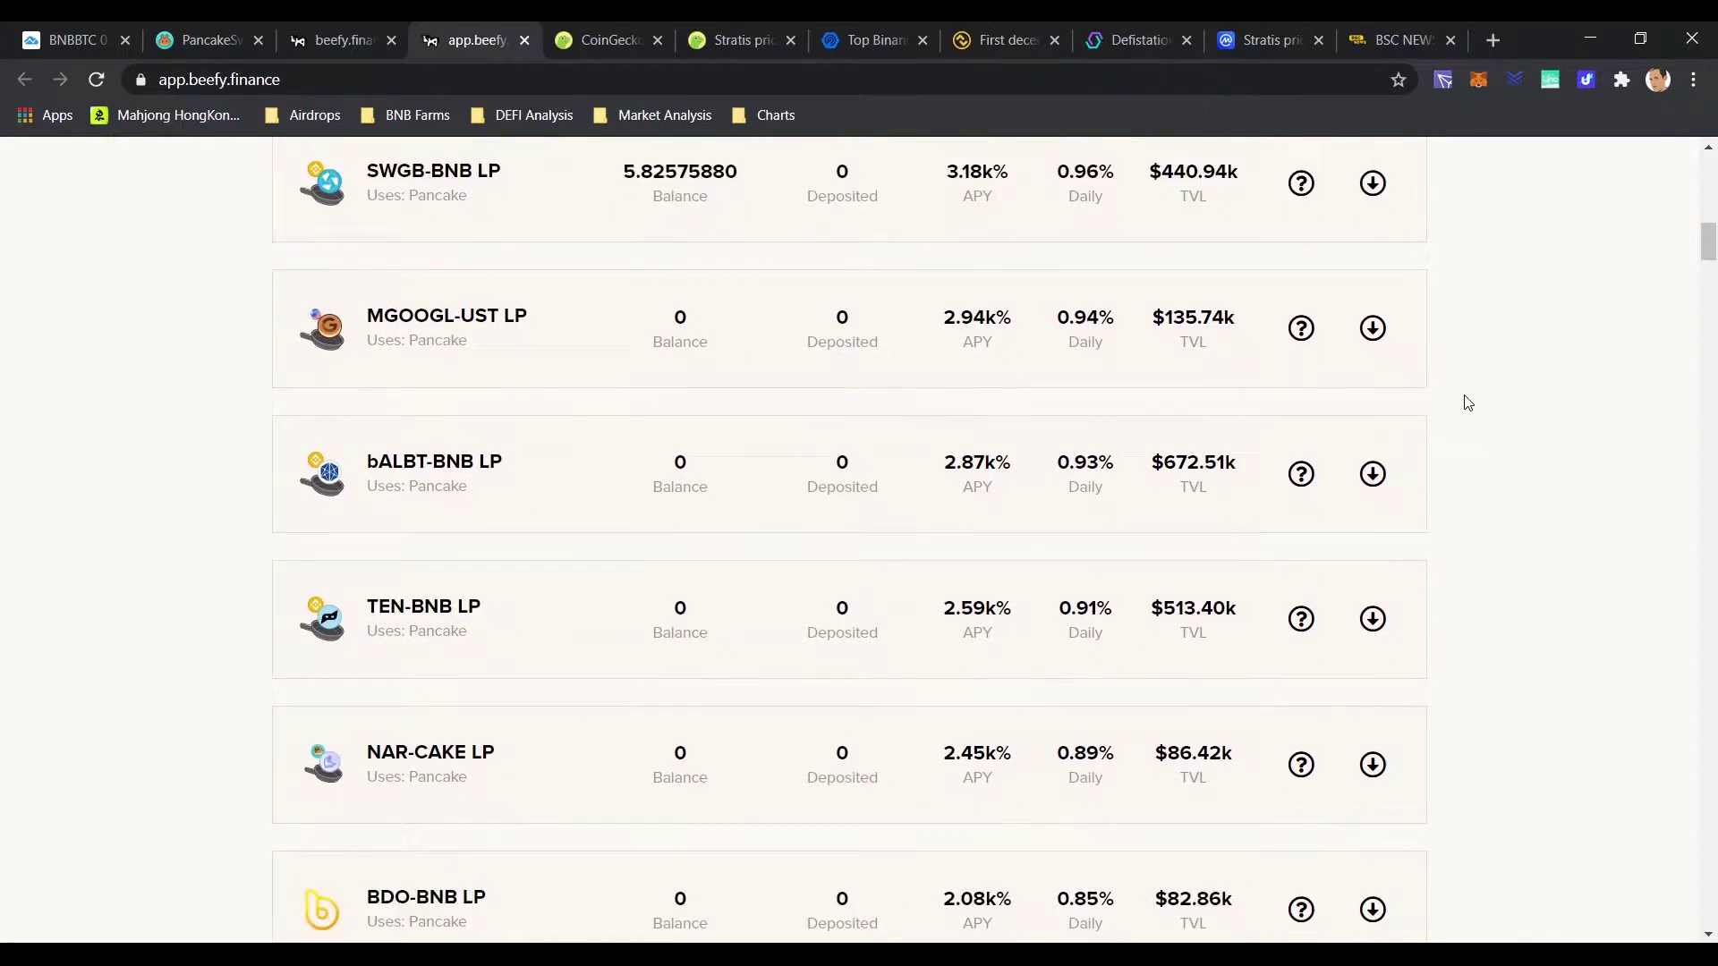
{"action": "scroll", "coordinate": [1466, 402], "scroll_direction": "down", "scroll_amount": 1}
{"action": "scroll", "coordinate": [1467, 402], "scroll_direction": "up", "scroll_amount": 3}
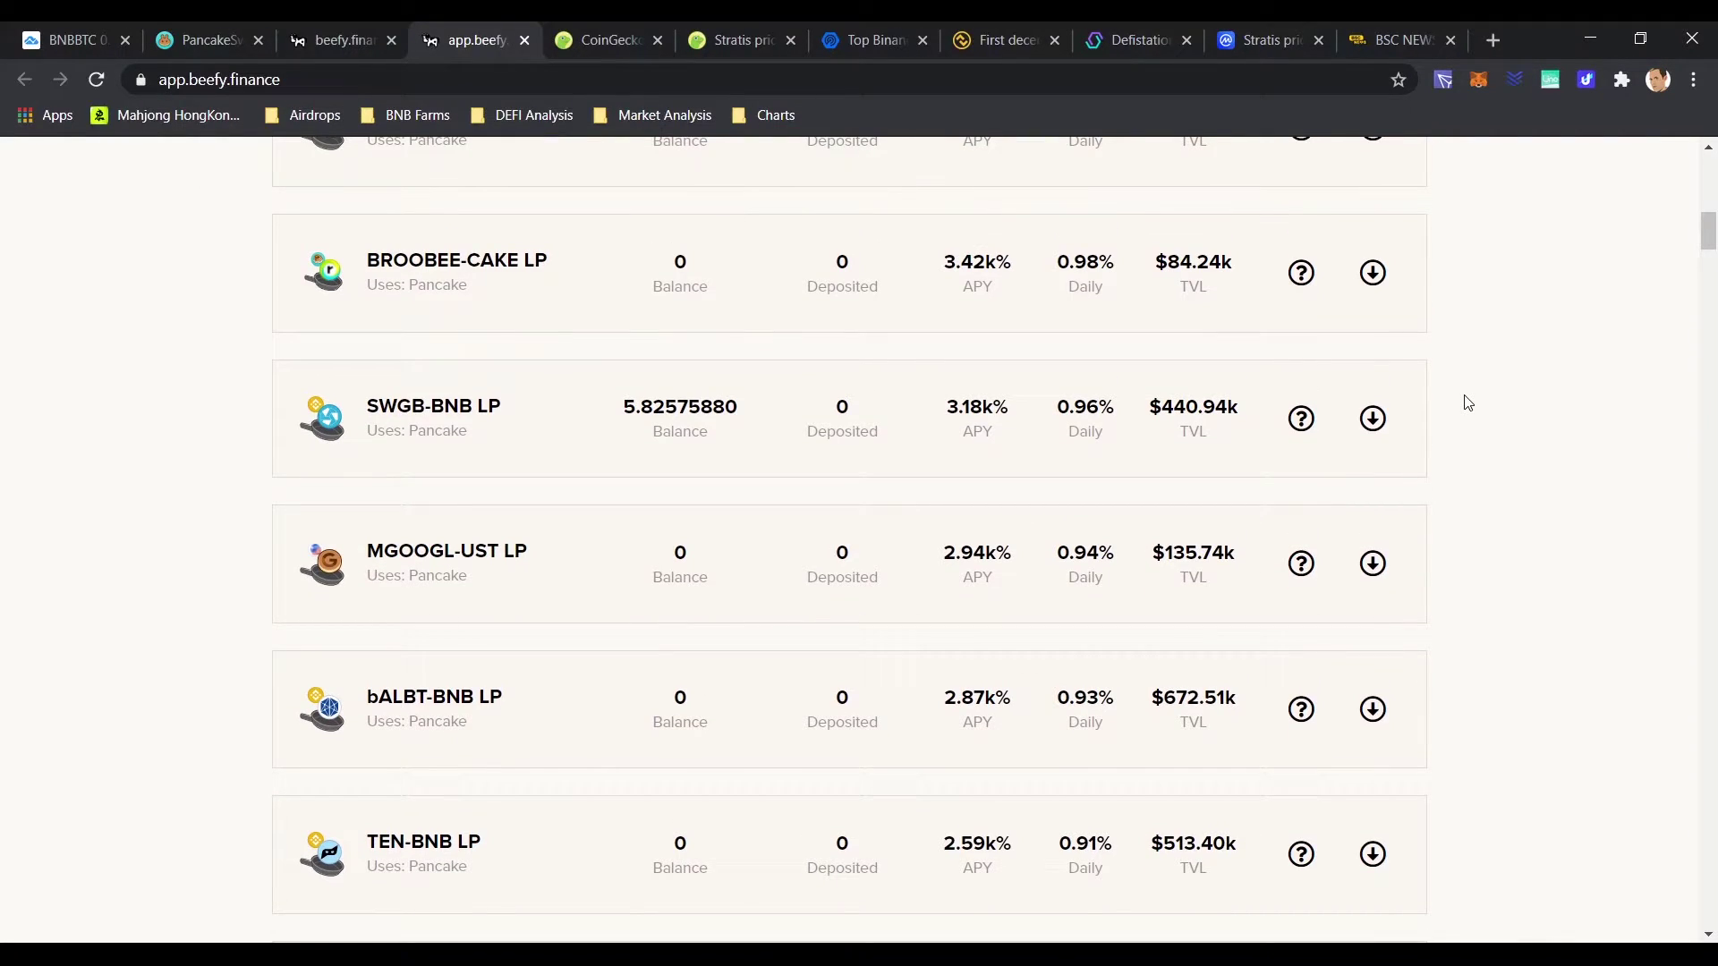
{"action": "left_click", "coordinate": [1467, 401]}
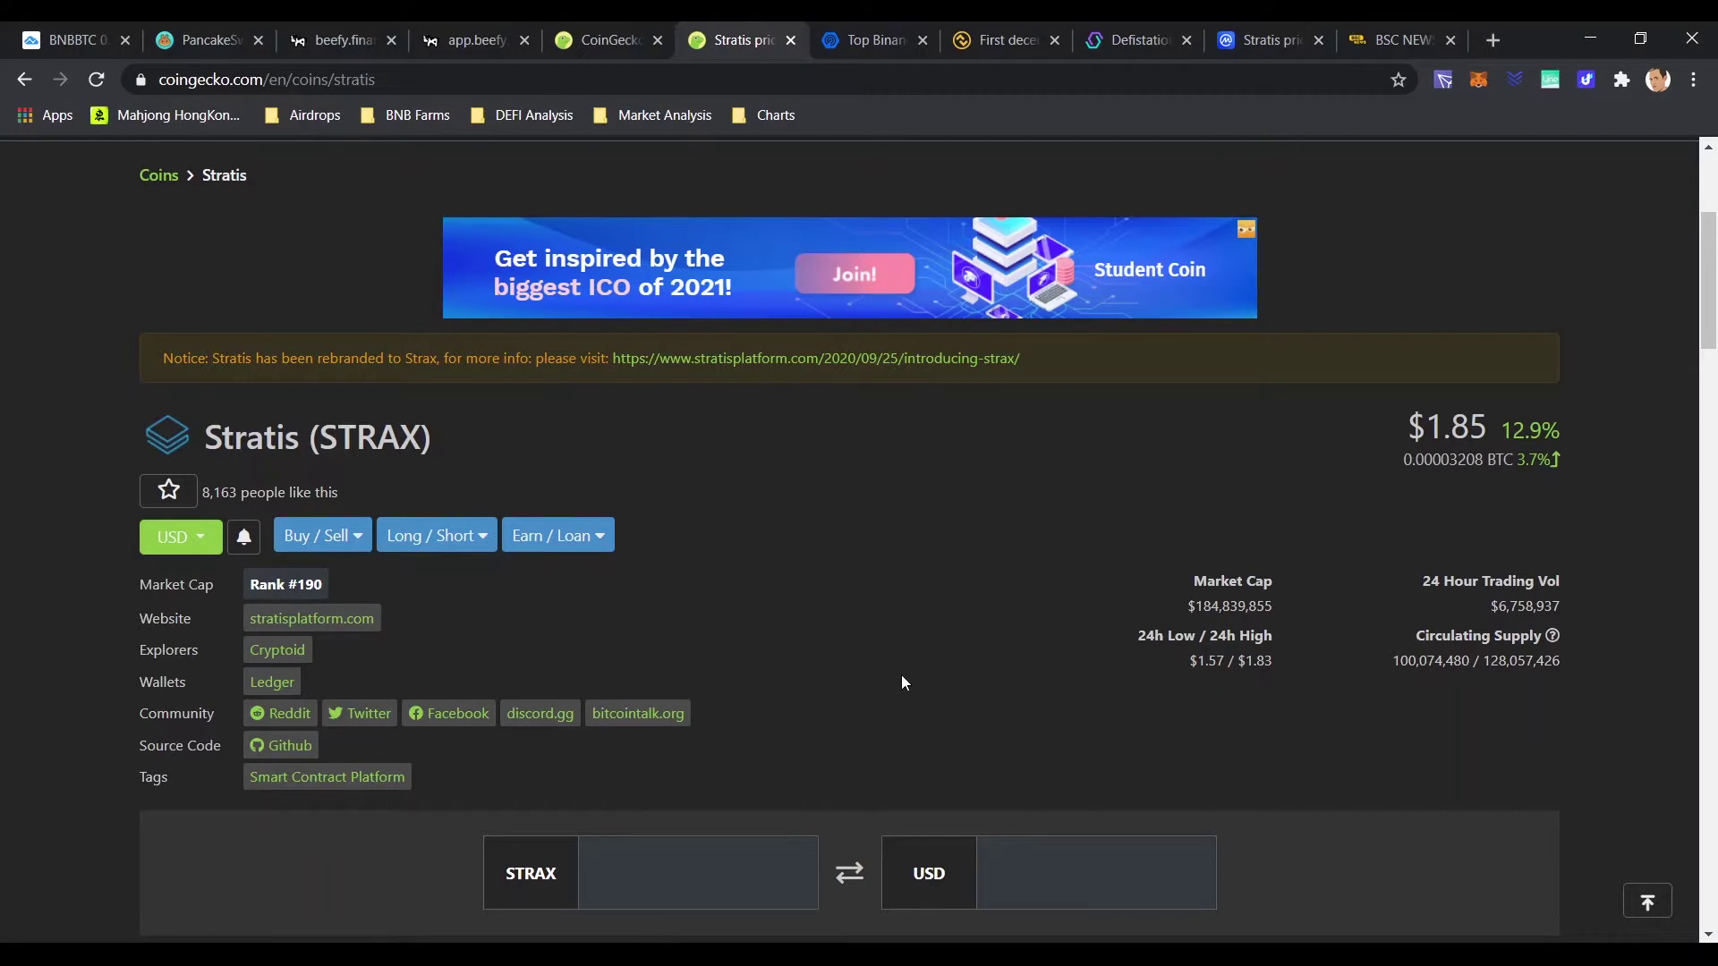
{"action": "scroll", "coordinate": [712, 539], "scroll_direction": "down", "scroll_amount": 1}
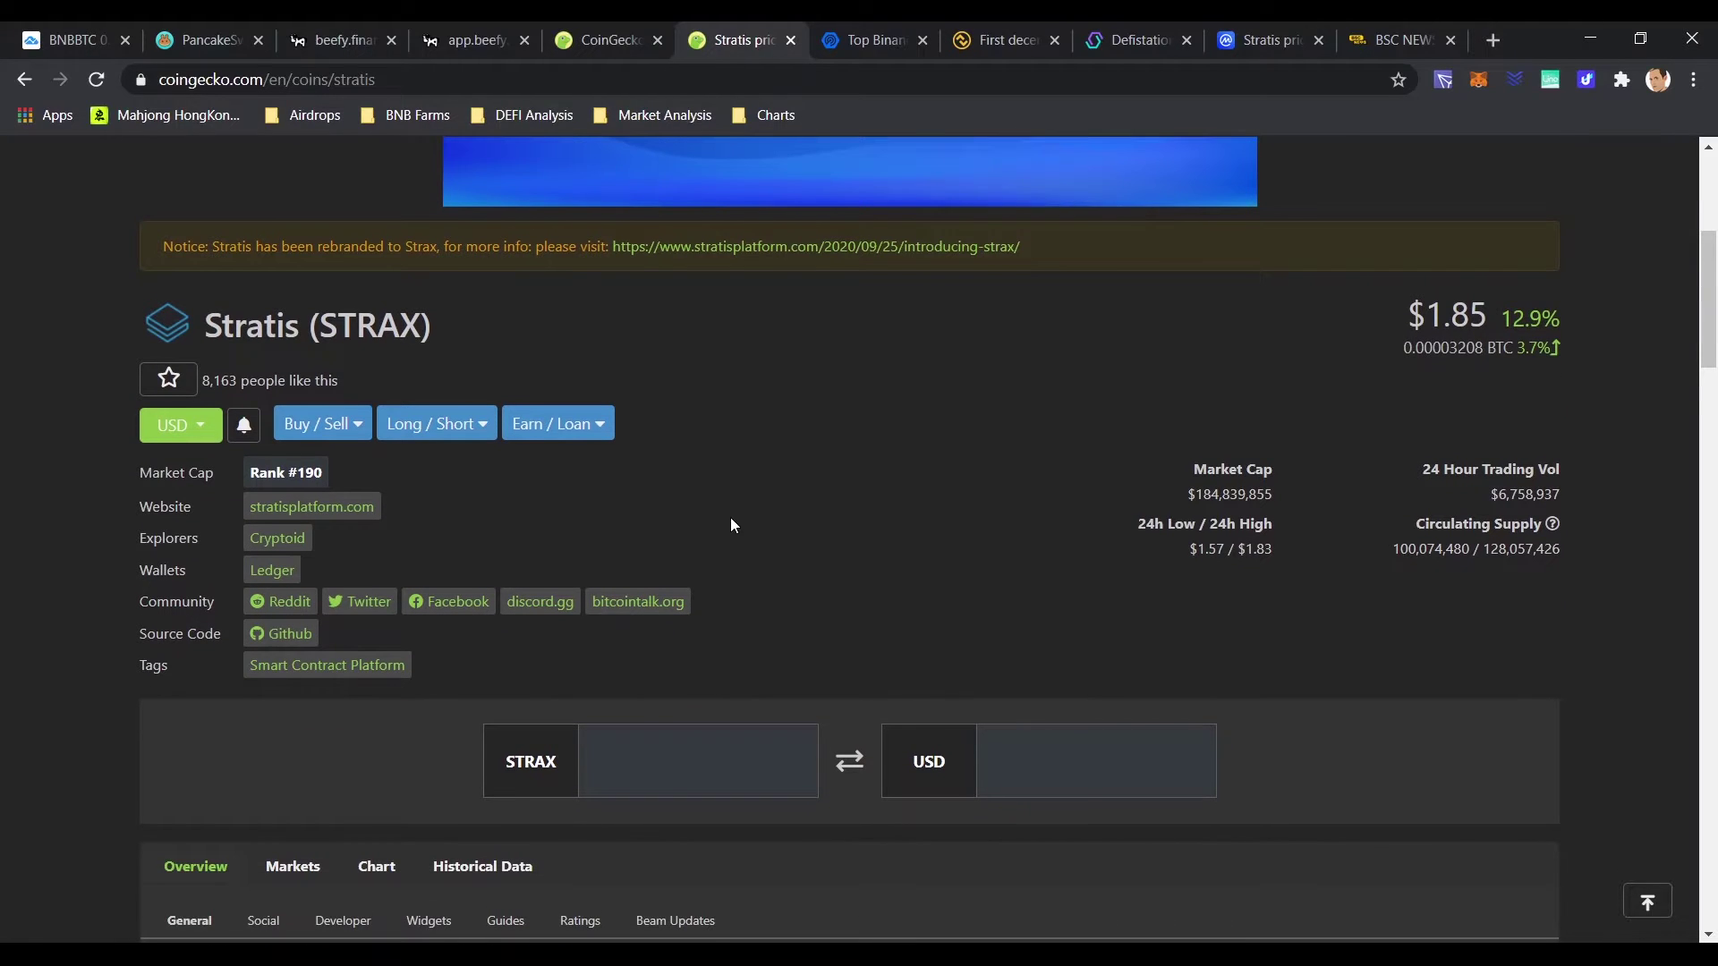
{"action": "scroll", "coordinate": [460, 509], "scroll_direction": "down", "scroll_amount": 1}
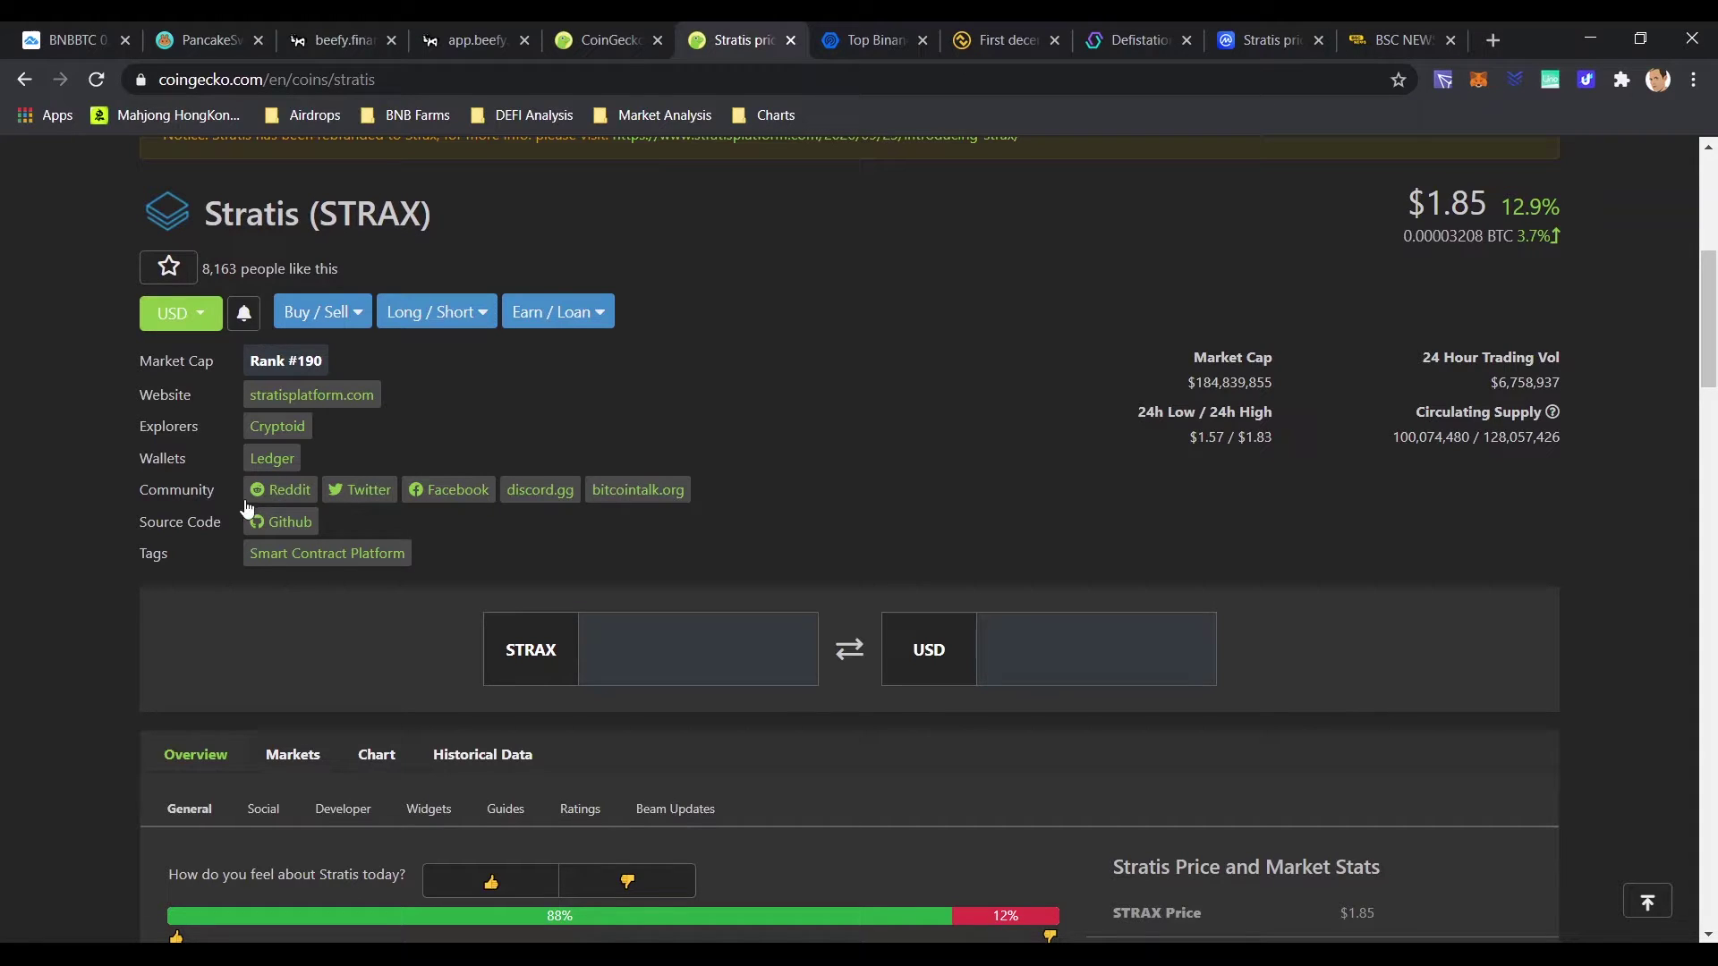
{"action": "scroll", "coordinate": [452, 506], "scroll_direction": "down", "scroll_amount": 1}
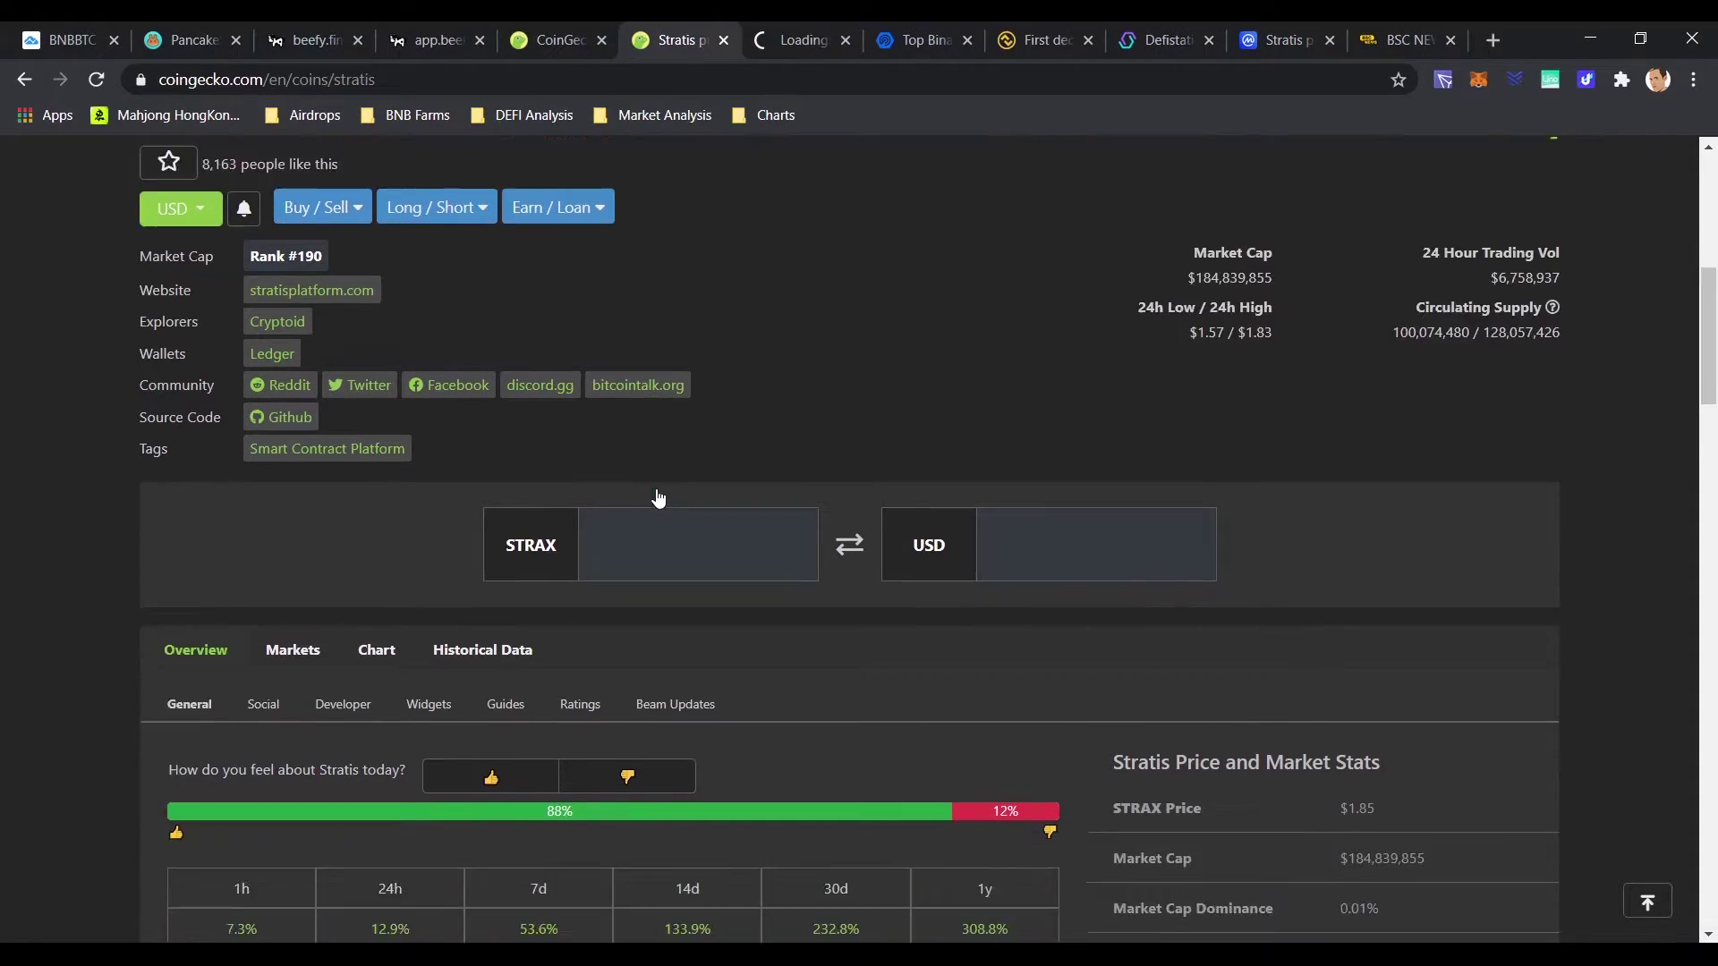
{"action": "scroll", "coordinate": [657, 496], "scroll_direction": "down", "scroll_amount": 2}
{"action": "scroll", "coordinate": [826, 462], "scroll_direction": "down", "scroll_amount": 3}
{"action": "scroll", "coordinate": [826, 462], "scroll_direction": "down", "scroll_amount": 1}
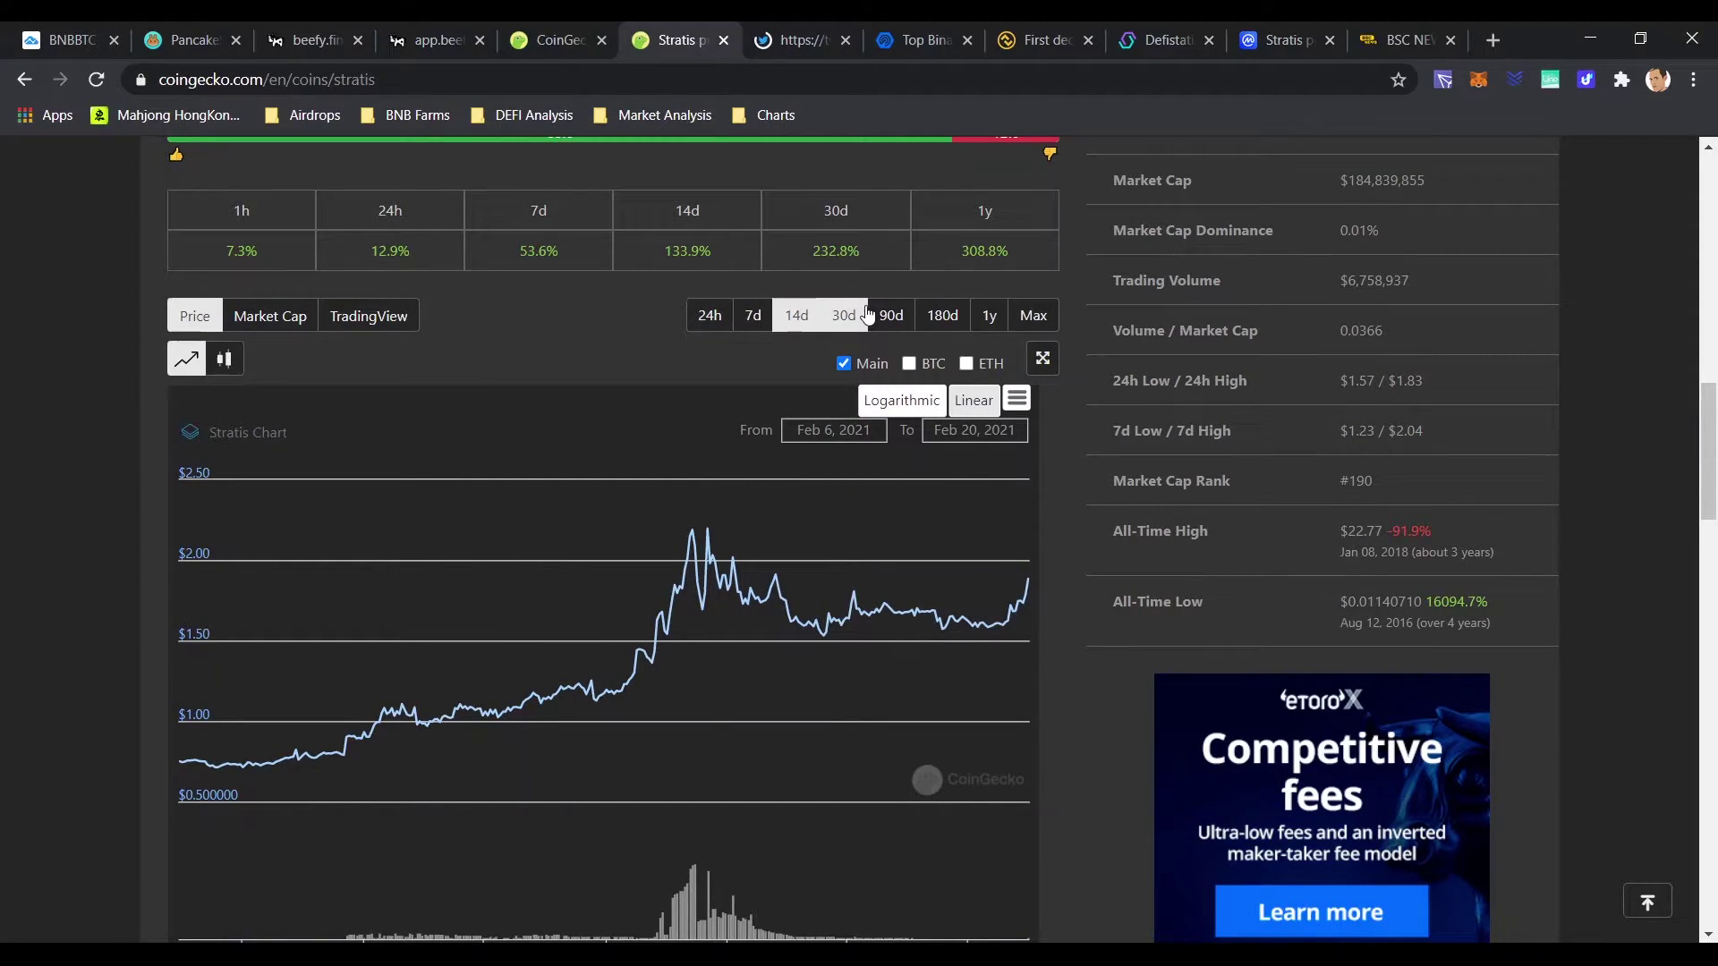
Step: Review Stratis' 53.6% 7d change, the Max-range price chart, and the $22.77 all-time high
{"action": "double_click", "coordinate": [536, 252]}
{"action": "left_click", "coordinate": [651, 241]}
{"action": "left_click", "coordinate": [1033, 317]}
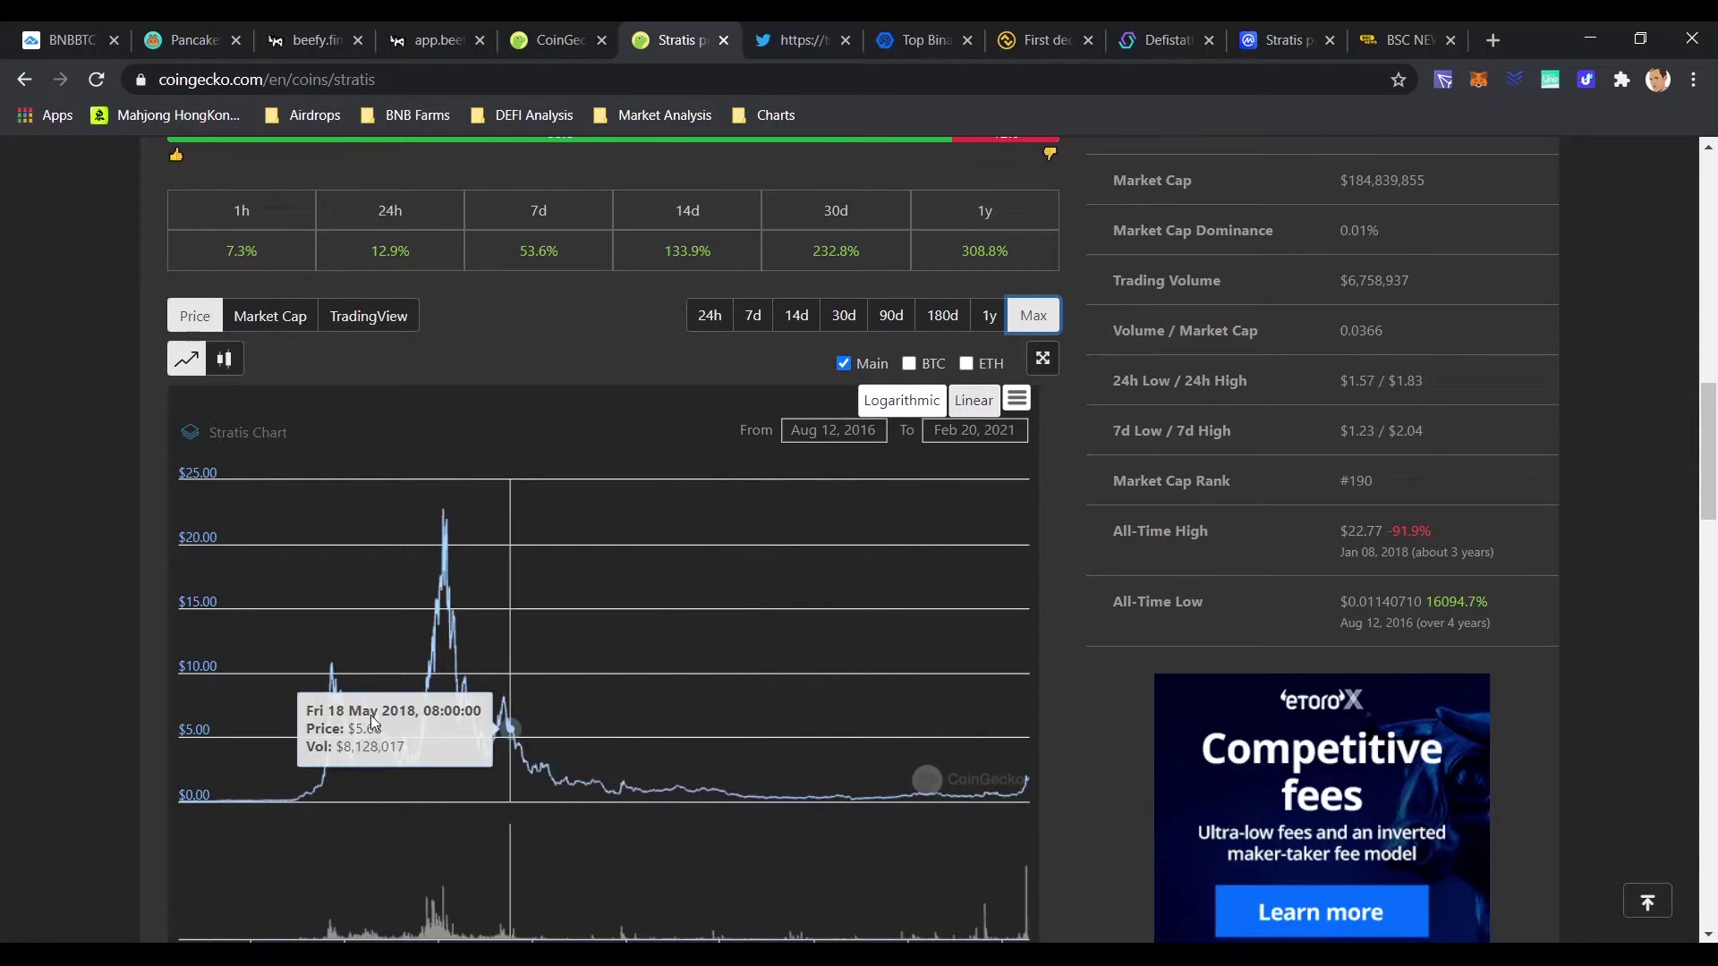
{"action": "mouse_move", "coordinate": [447, 540]}
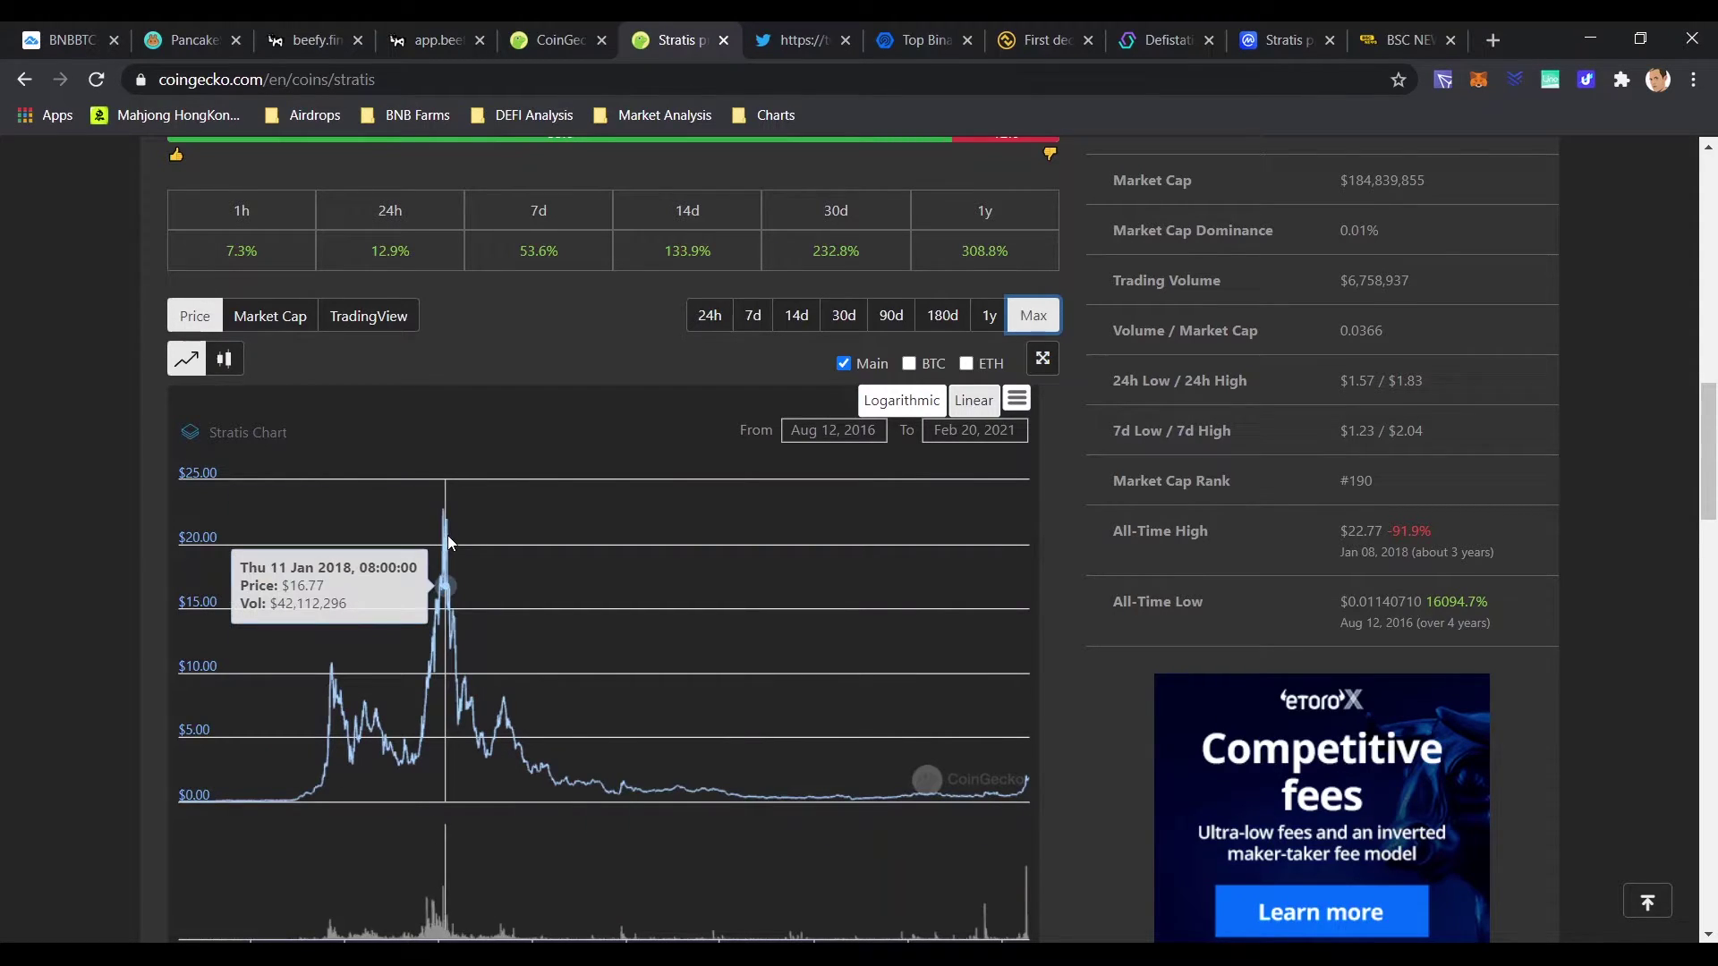
{"action": "left_click_drag", "start_coordinate": [1341, 532], "coordinate": [1383, 533]}
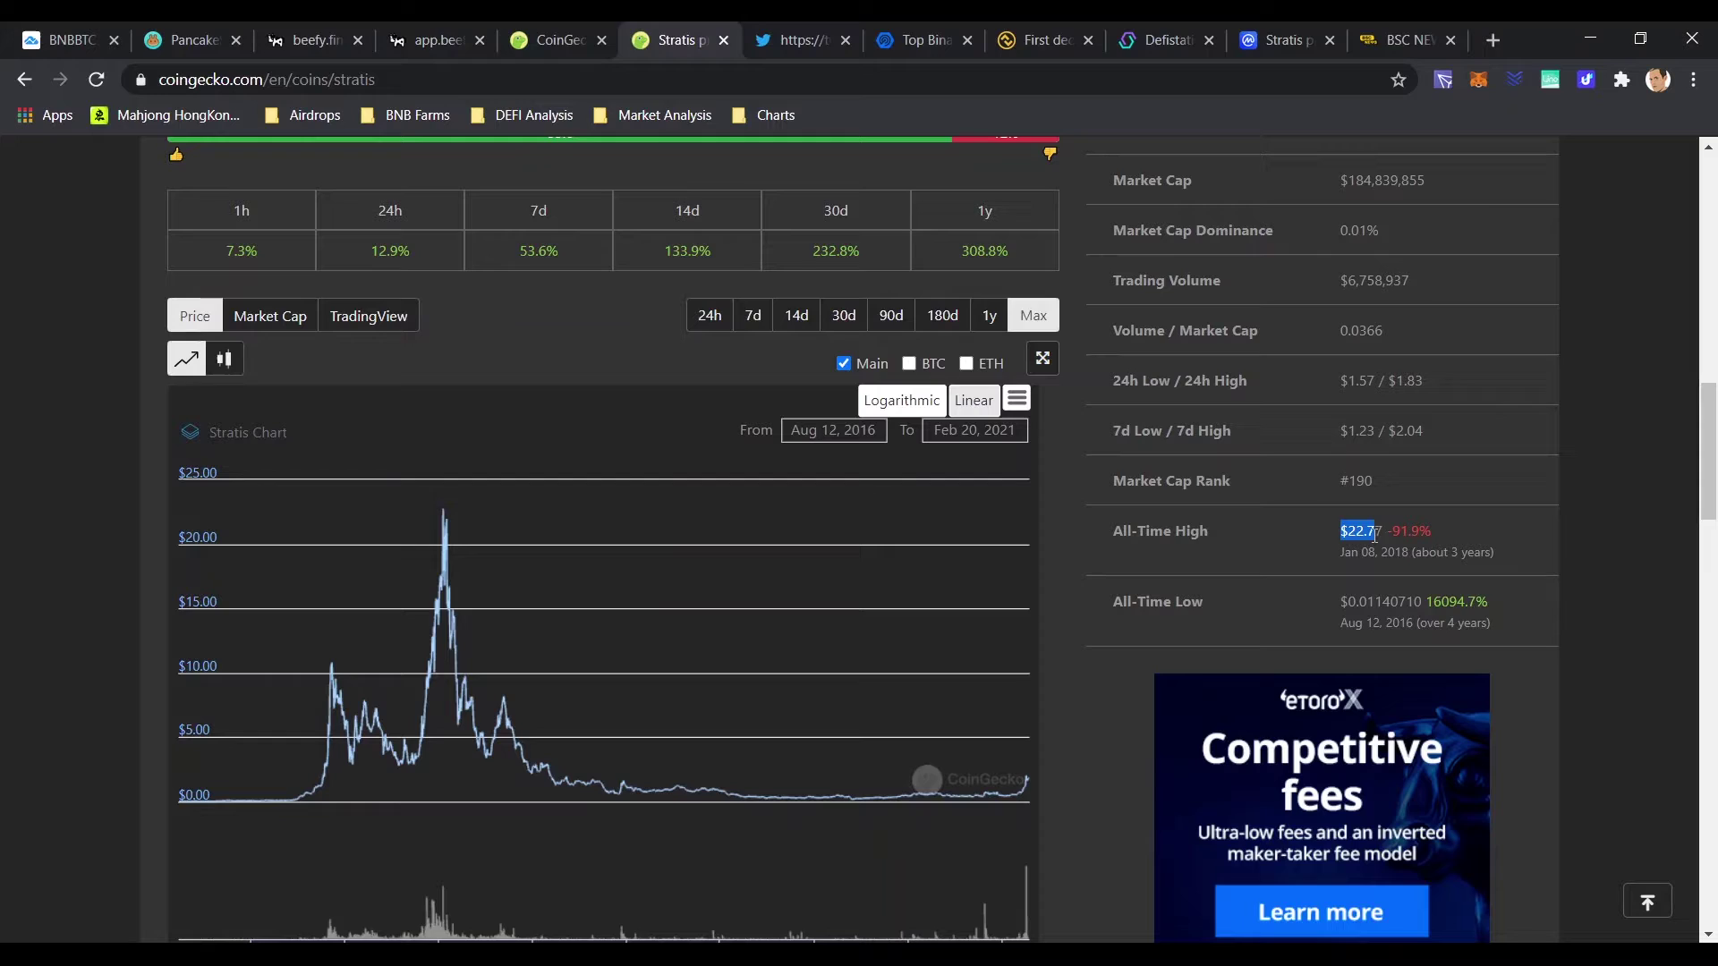
{"action": "left_click", "coordinate": [1249, 557]}
{"action": "mouse_move", "coordinate": [1025, 782]}
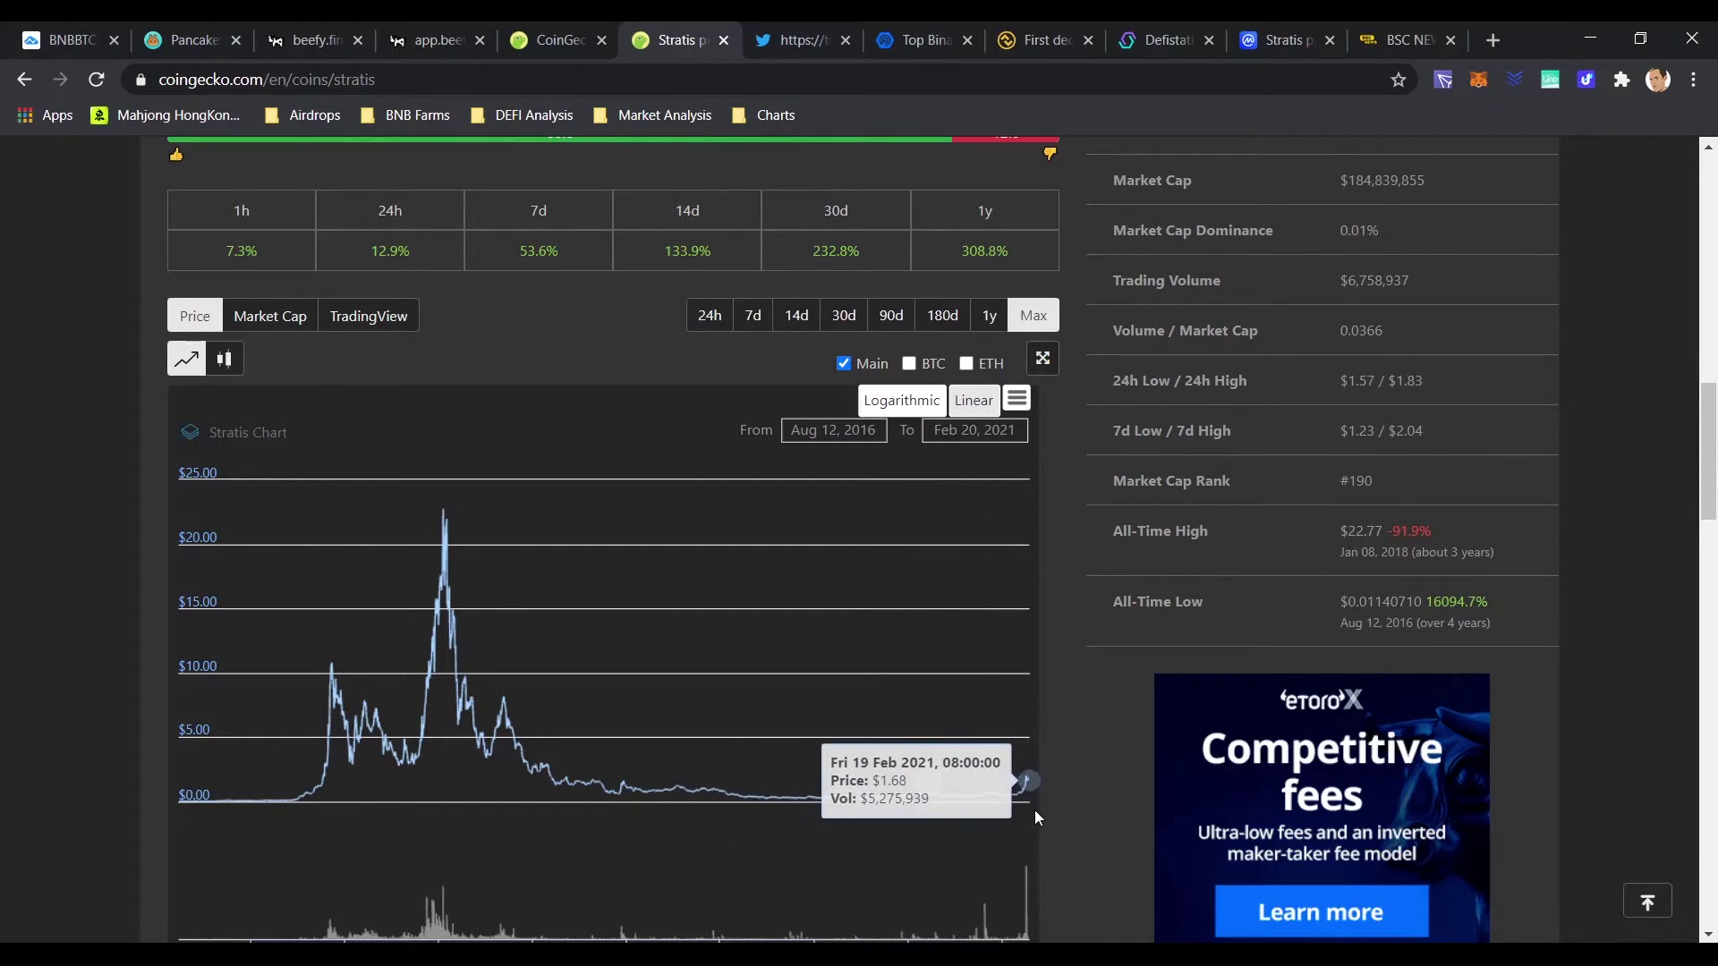
Step: Read the mert can retweet's feature lines on Stratisplatform's timeline and open that tweet's own page
{"action": "key", "text": "ctrl+Tab"}
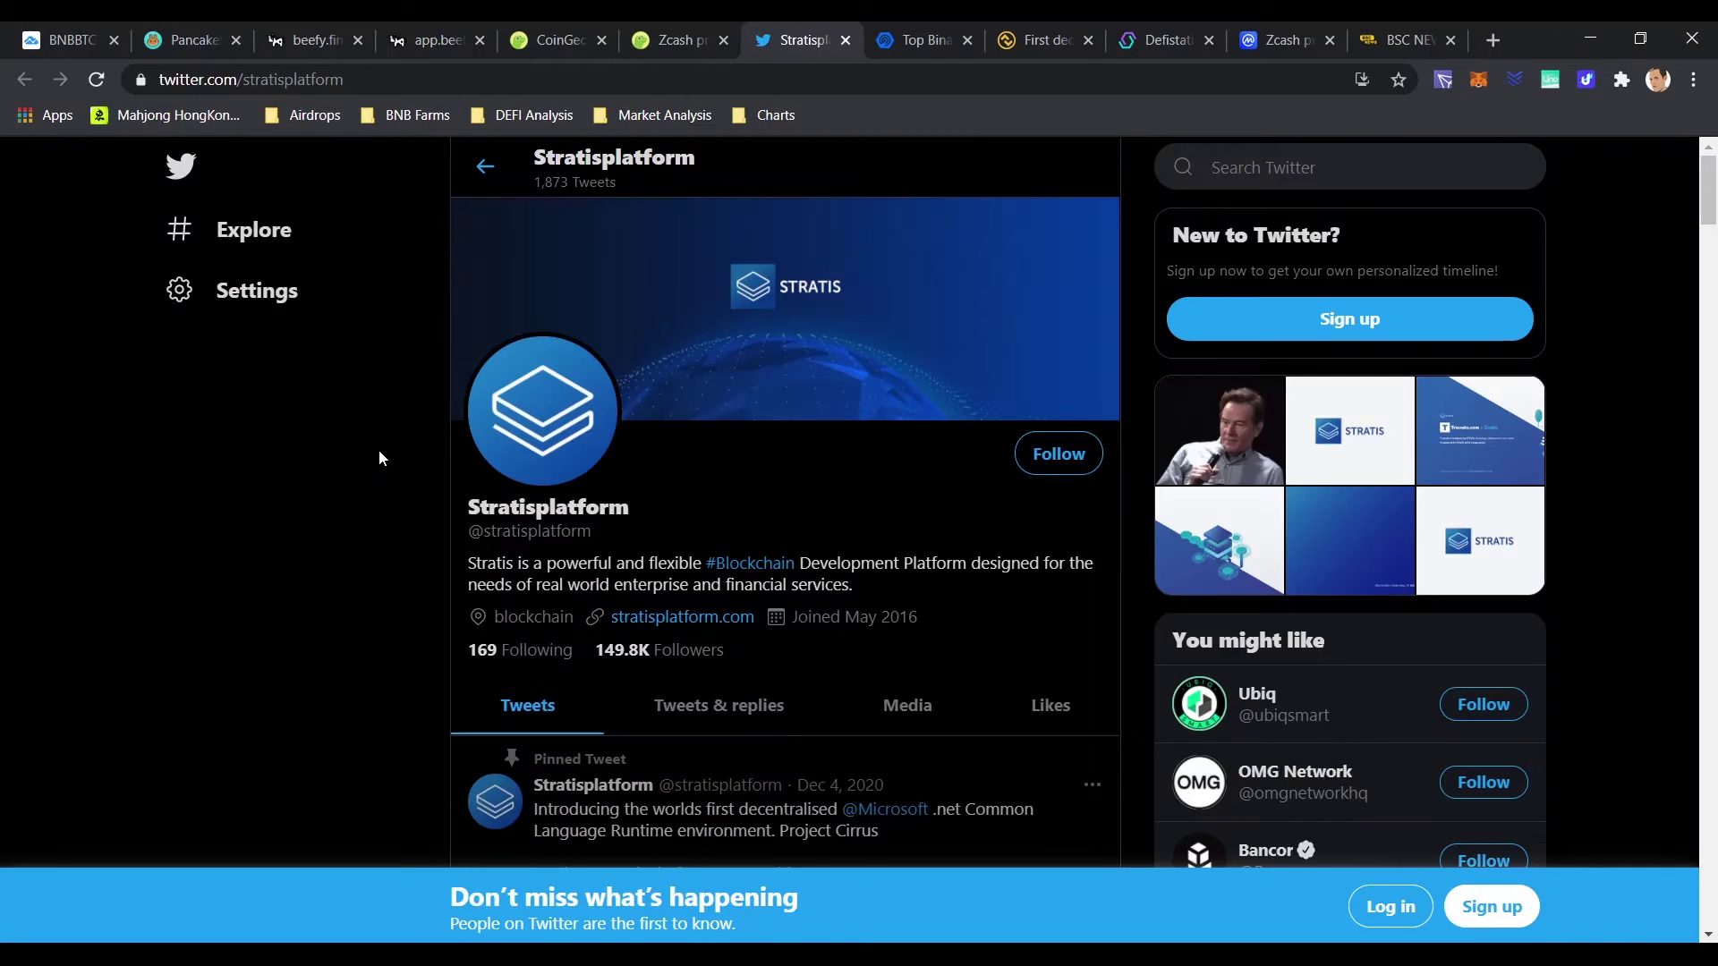
{"action": "scroll", "coordinate": [399, 576], "scroll_direction": "down", "scroll_amount": 1}
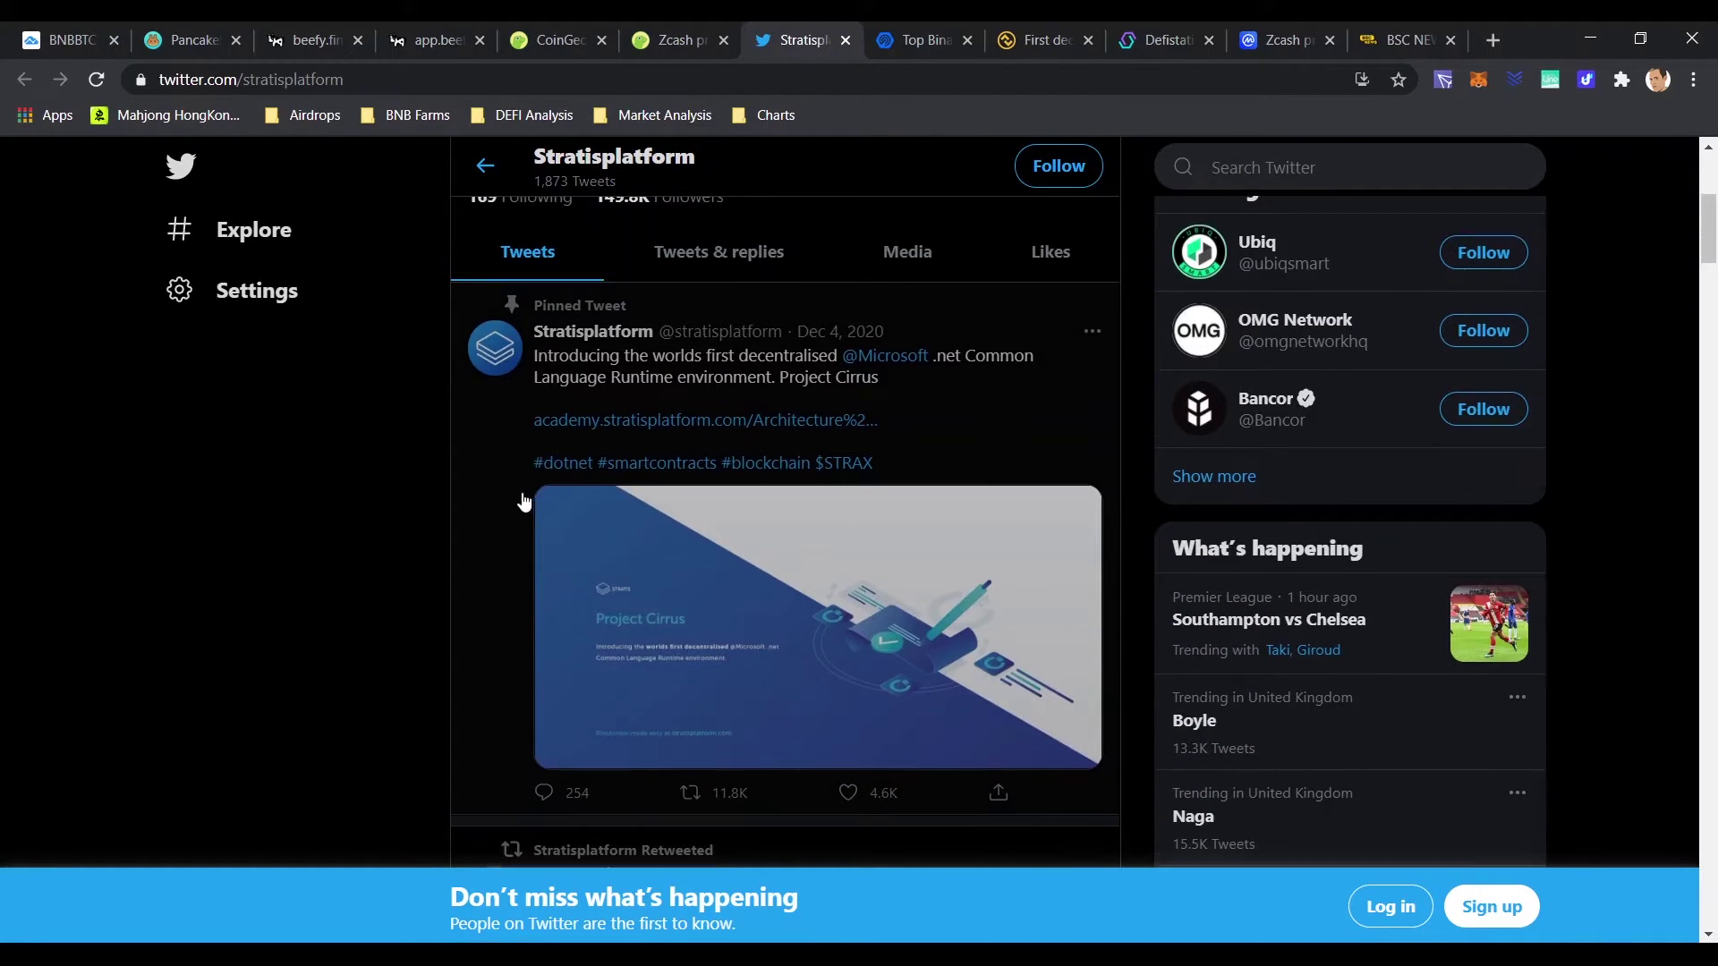
{"action": "scroll", "coordinate": [398, 576], "scroll_direction": "down", "scroll_amount": 3}
{"action": "scroll", "coordinate": [426, 501], "scroll_direction": "down", "scroll_amount": 2}
{"action": "scroll", "coordinate": [425, 500], "scroll_direction": "down", "scroll_amount": 1}
{"action": "scroll", "coordinate": [425, 501], "scroll_direction": "up", "scroll_amount": 2}
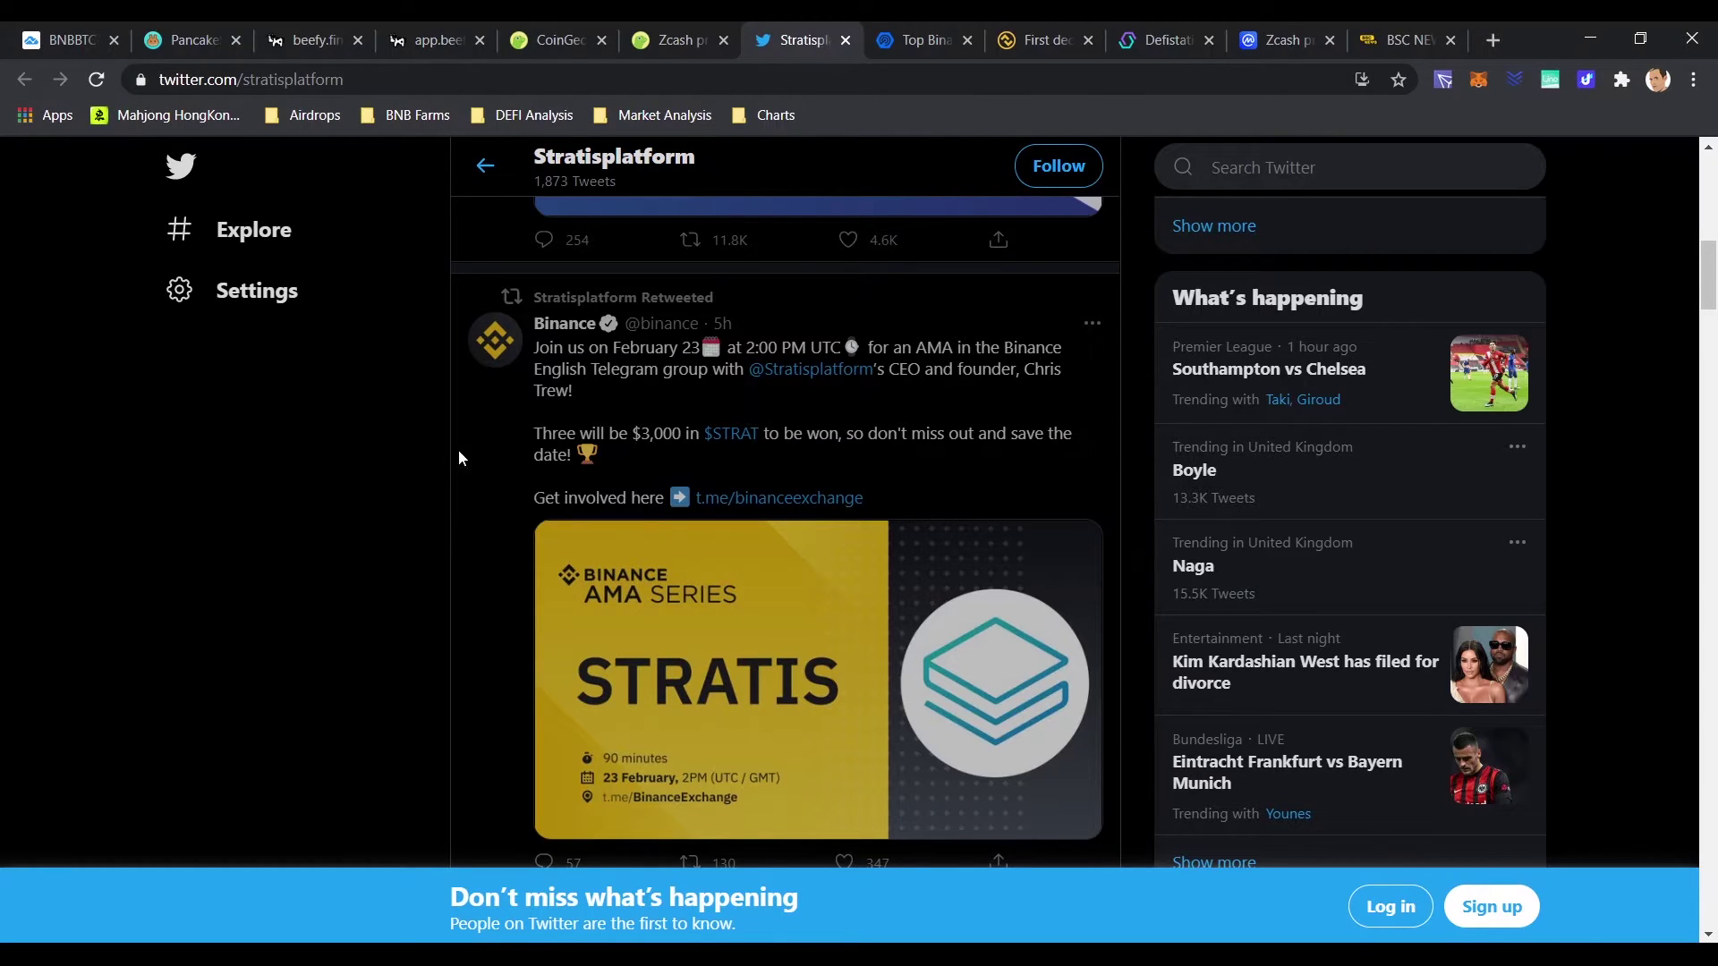
{"action": "scroll", "coordinate": [431, 574], "scroll_direction": "down", "scroll_amount": 10}
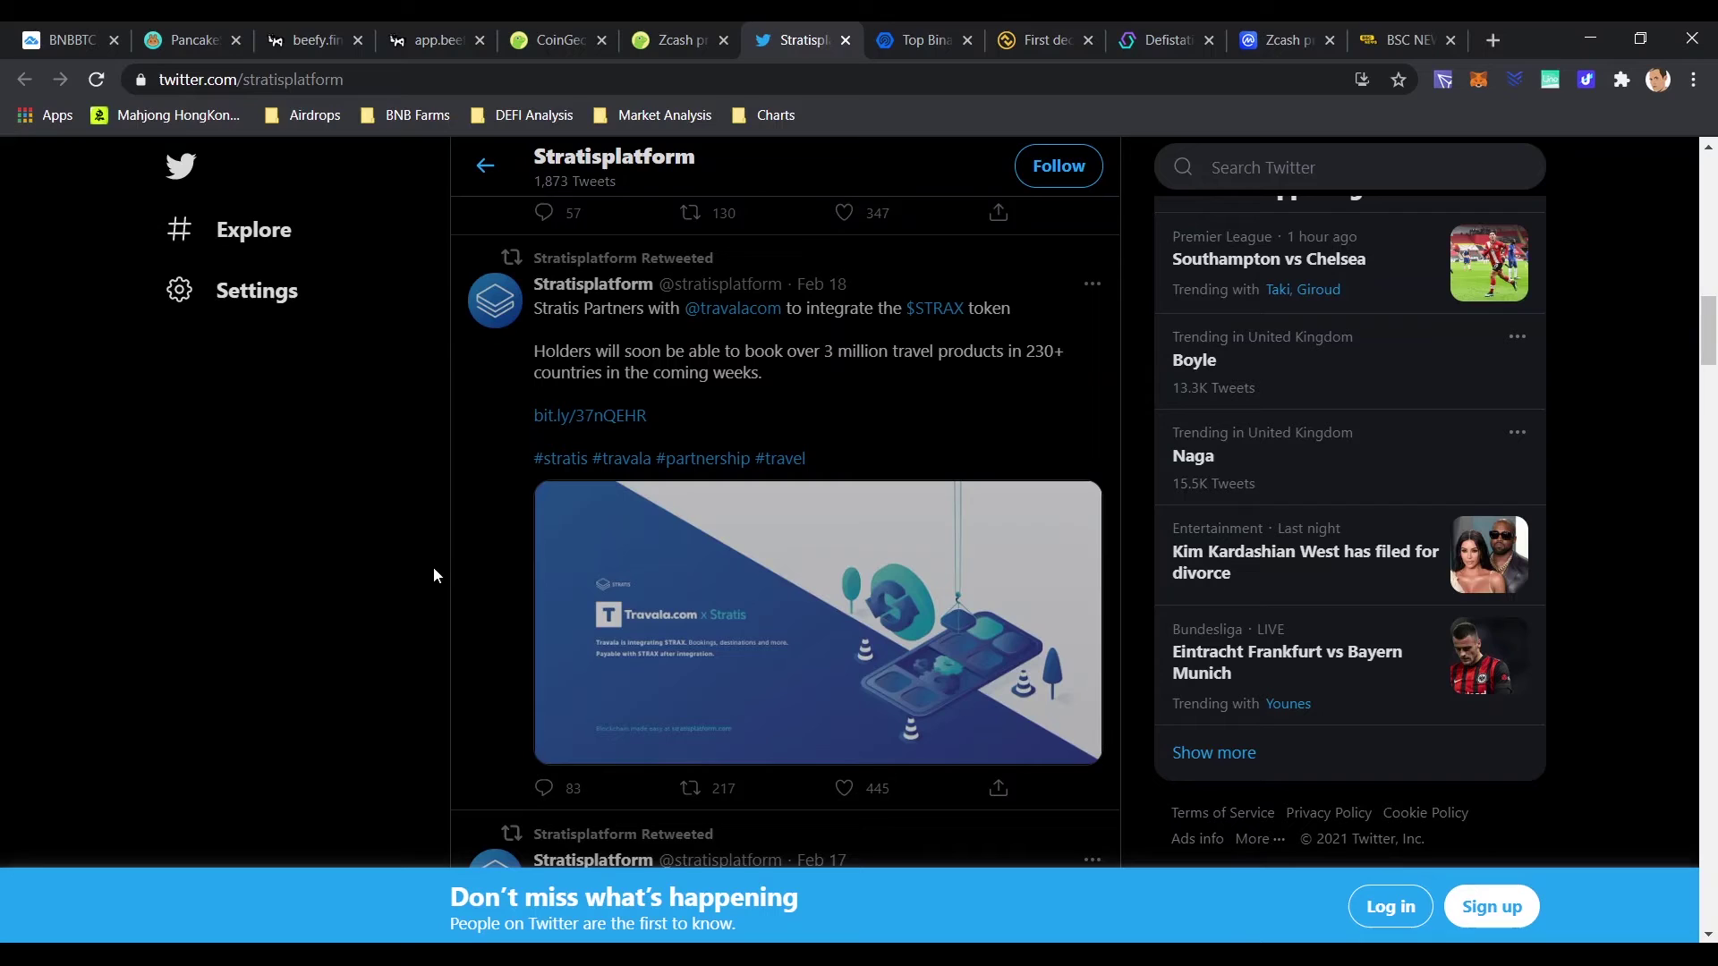
{"action": "scroll", "coordinate": [431, 574], "scroll_direction": "down", "scroll_amount": 1}
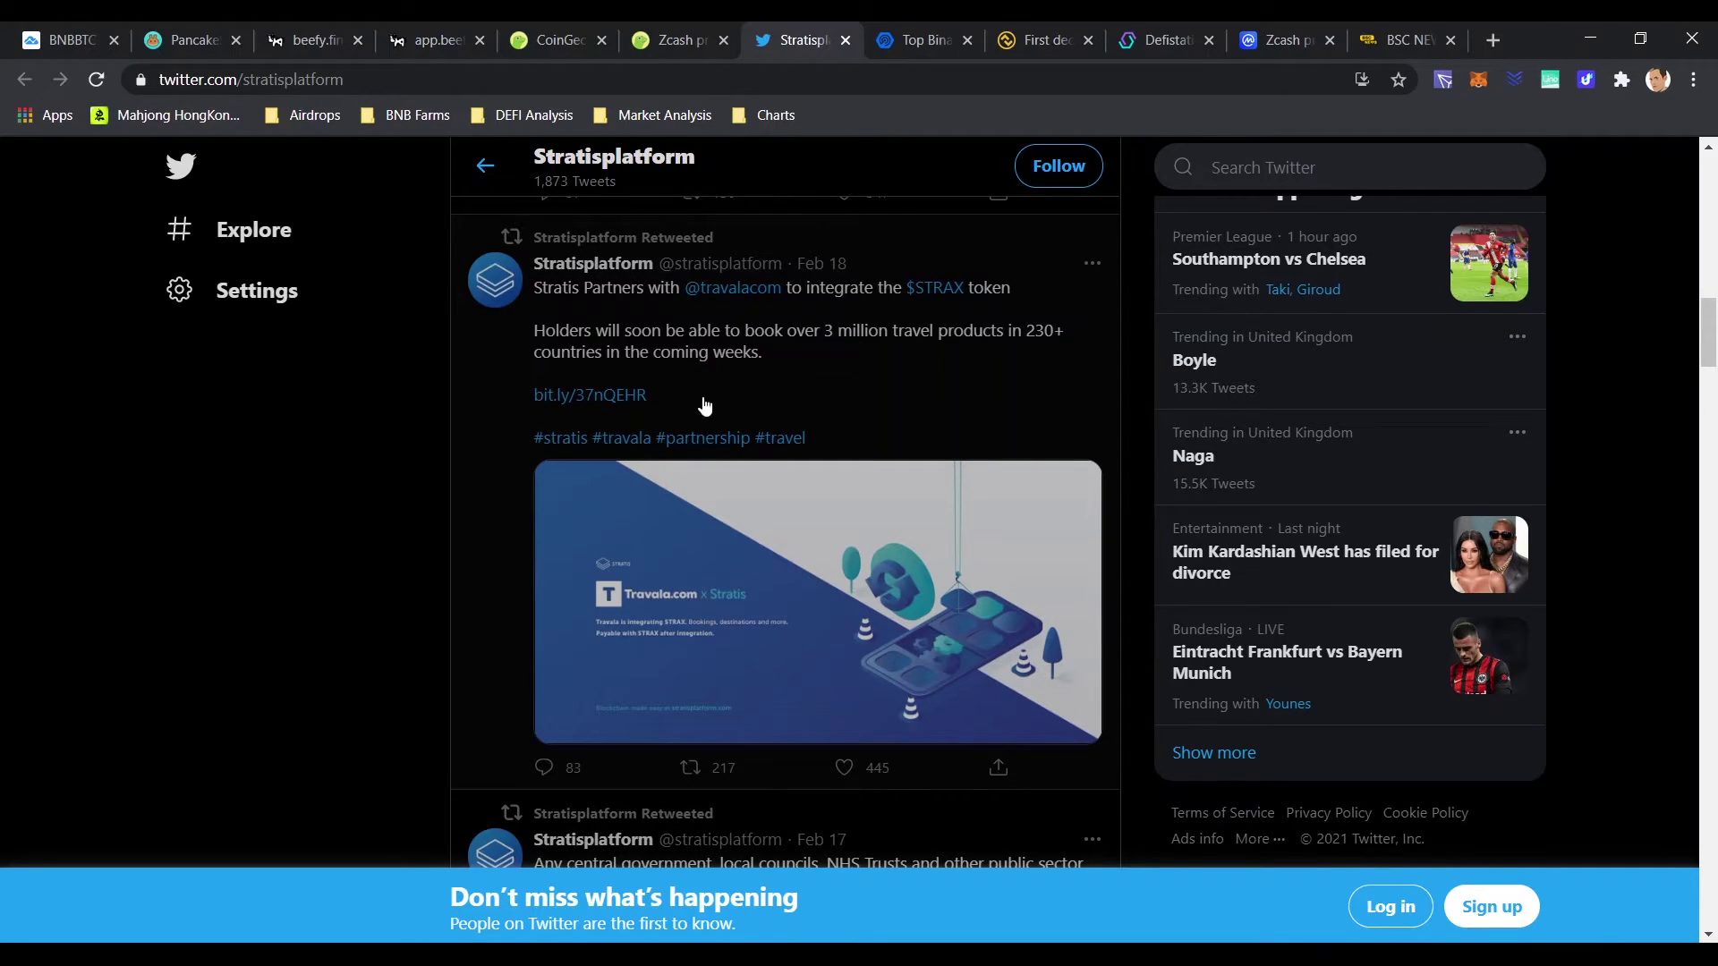
{"action": "scroll", "coordinate": [446, 518], "scroll_direction": "down", "scroll_amount": 4}
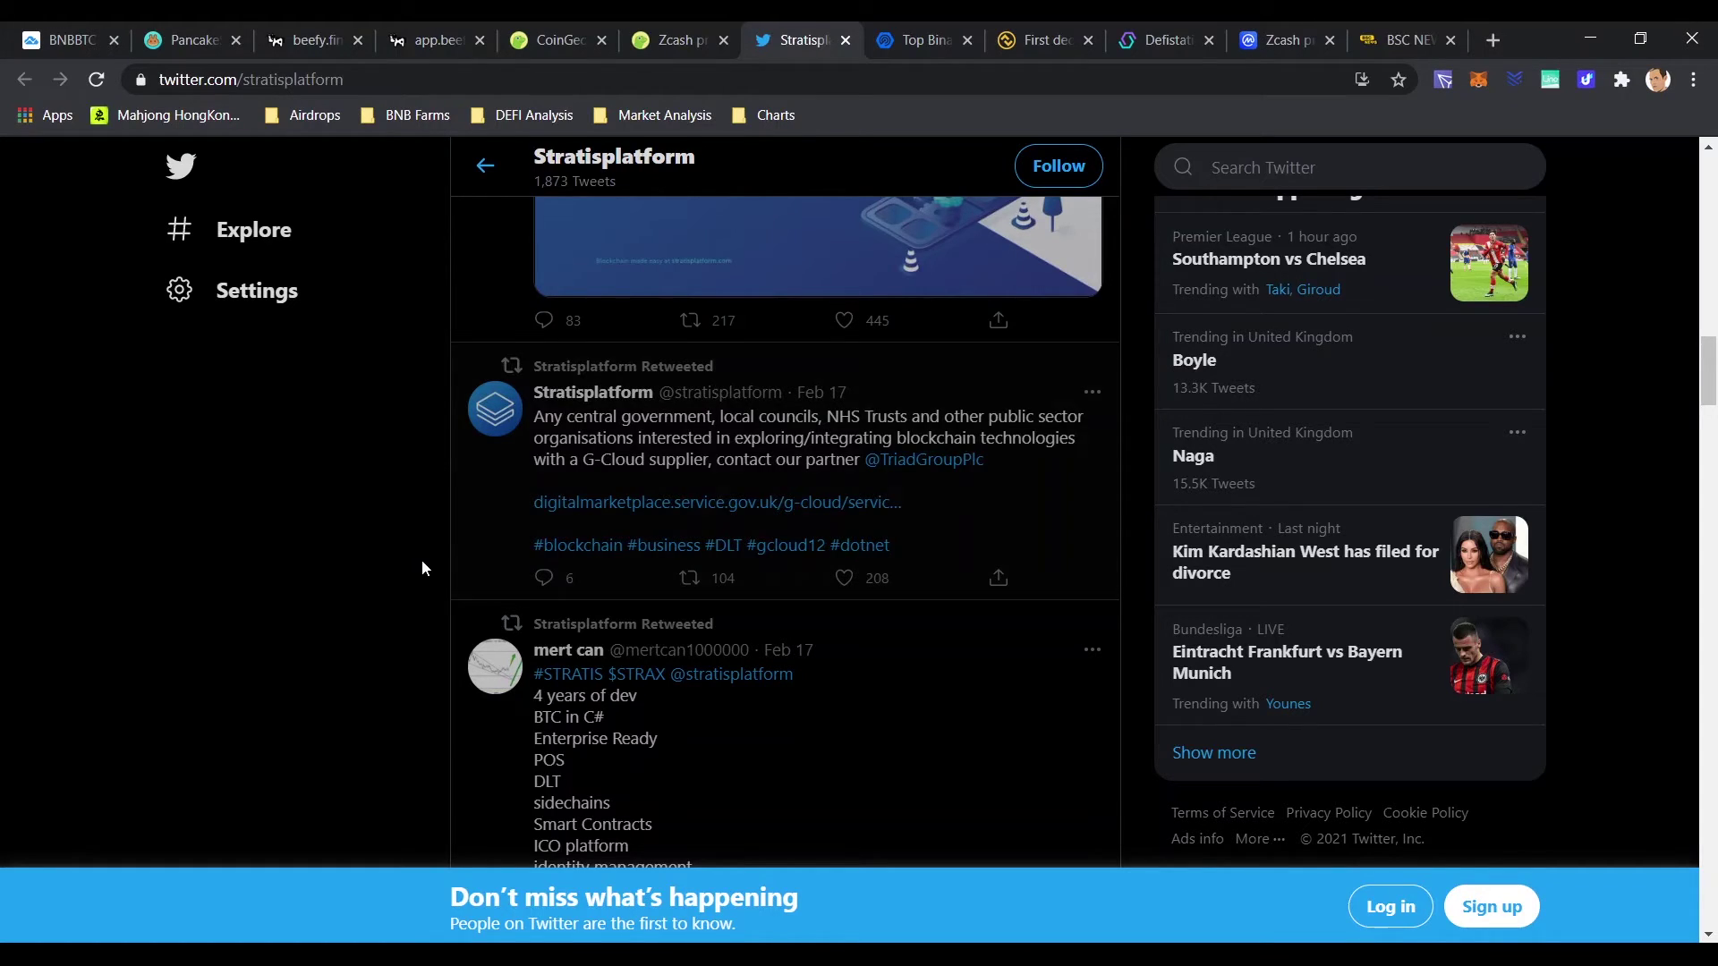
{"action": "scroll", "coordinate": [421, 568], "scroll_direction": "down", "scroll_amount": 3}
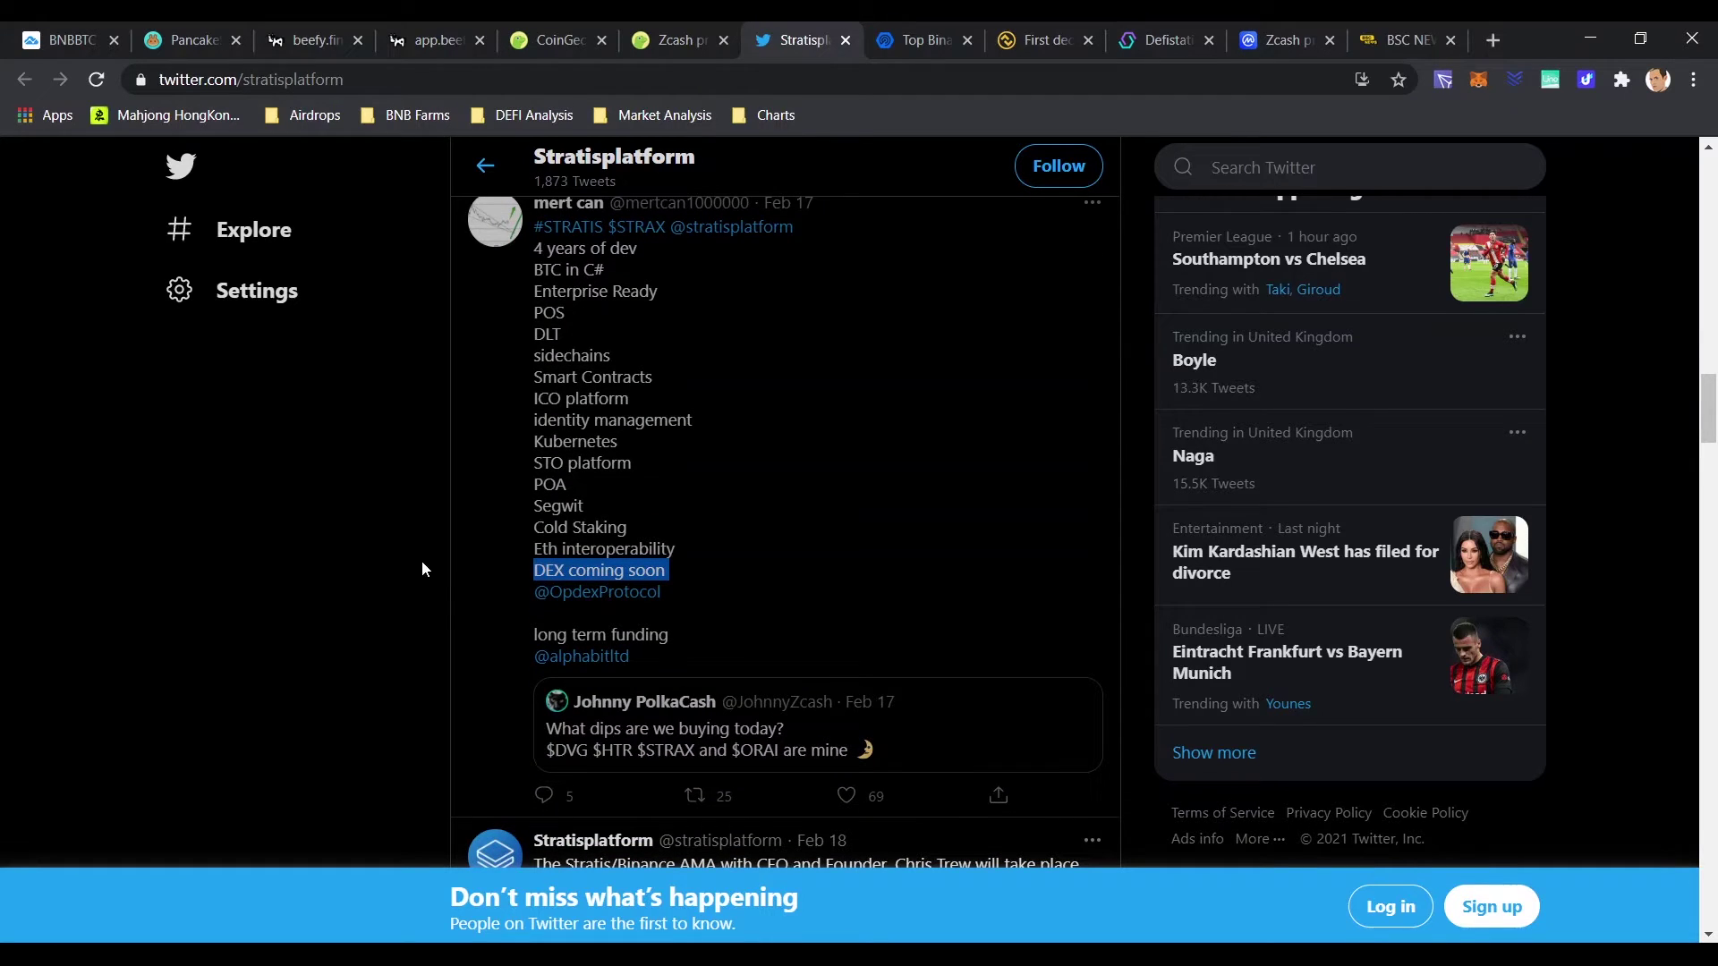
{"action": "scroll", "coordinate": [422, 568], "scroll_direction": "up", "scroll_amount": 1}
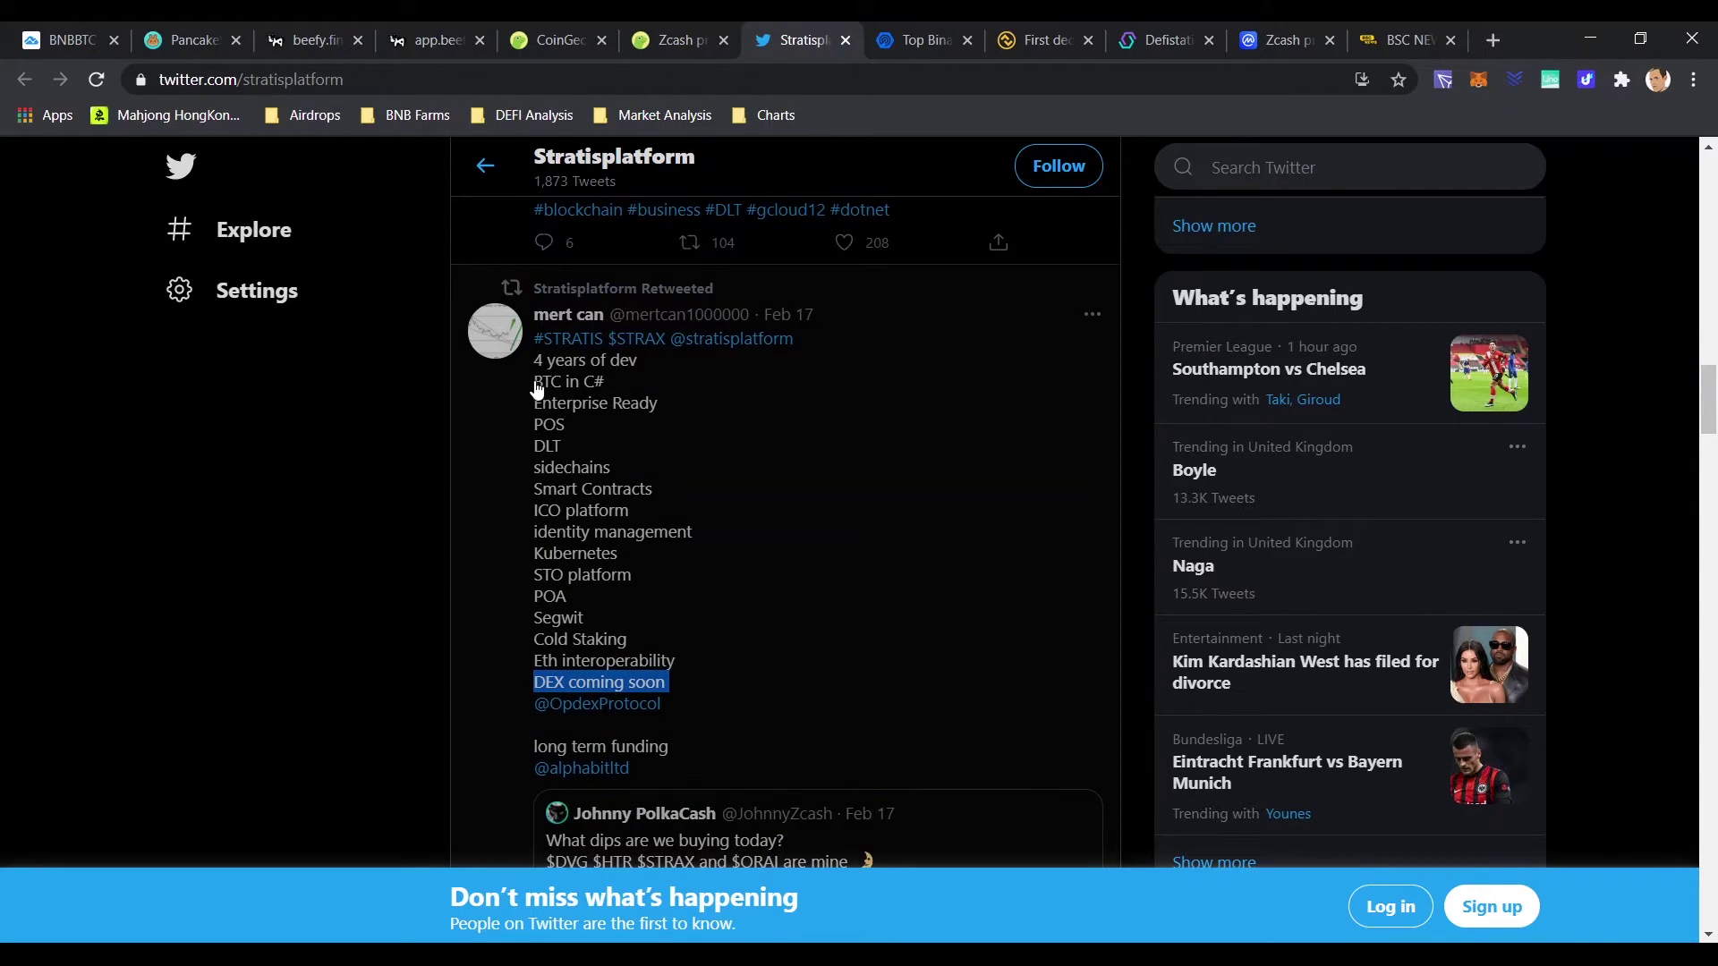
{"action": "left_click_drag", "start_coordinate": [534, 382], "coordinate": [606, 390]}
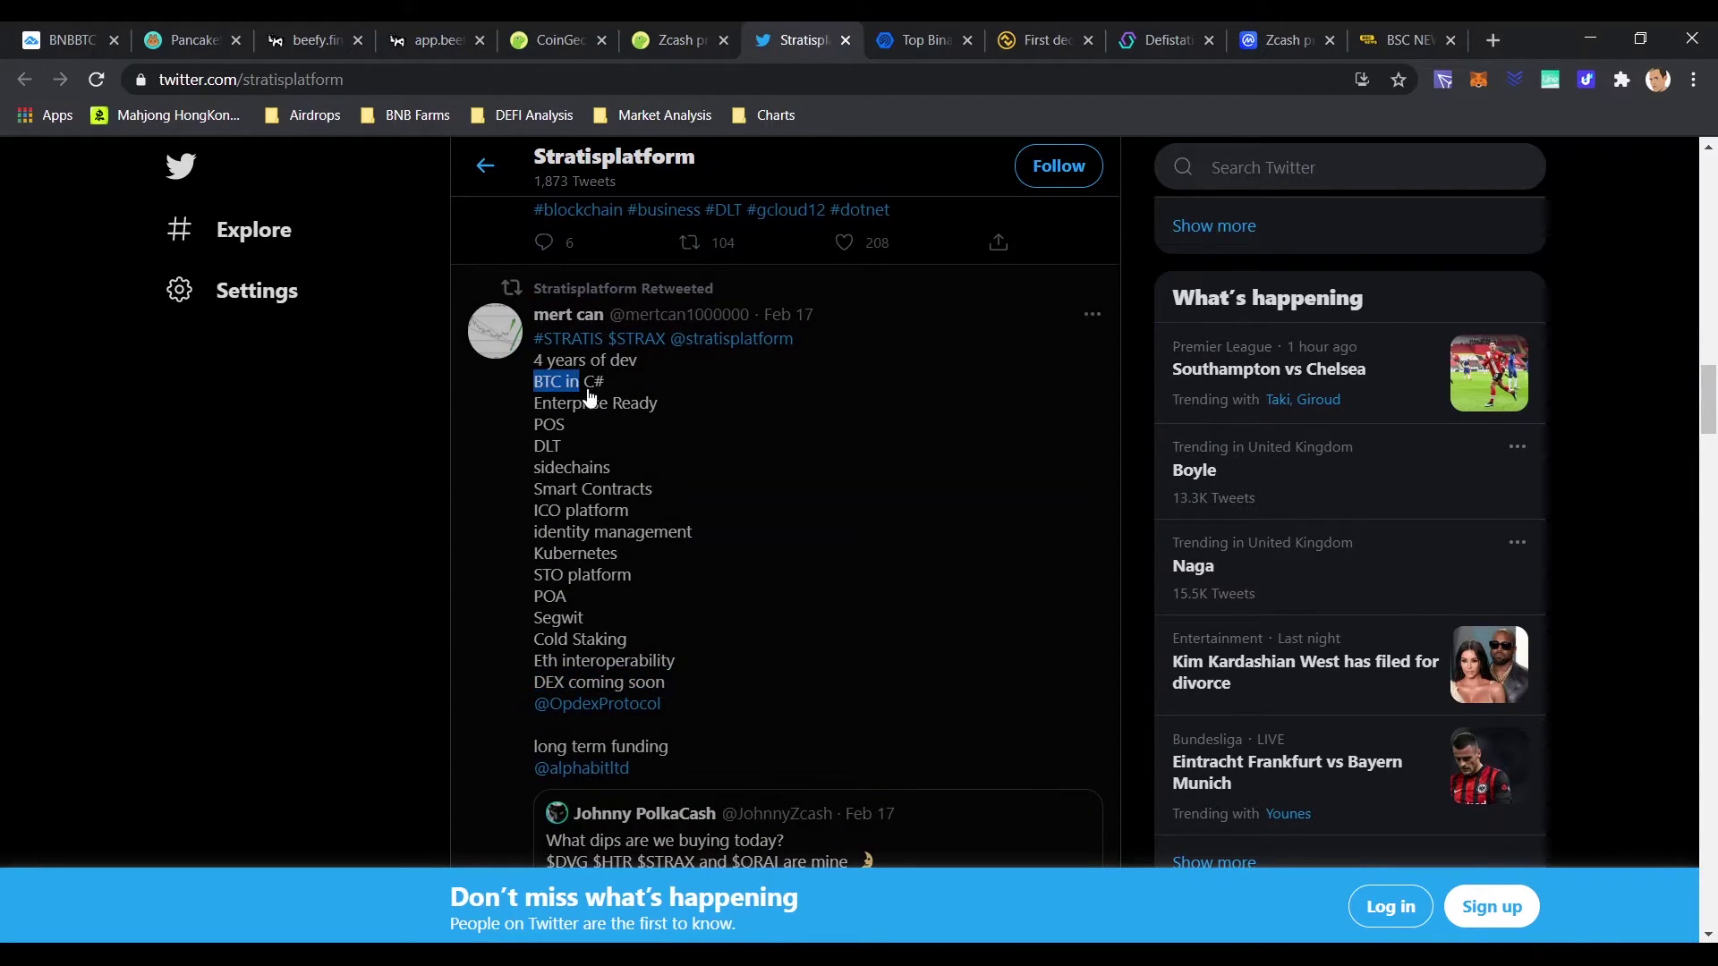
{"action": "left_click", "coordinate": [536, 501]}
{"action": "left_click_drag", "start_coordinate": [534, 489], "coordinate": [654, 494]}
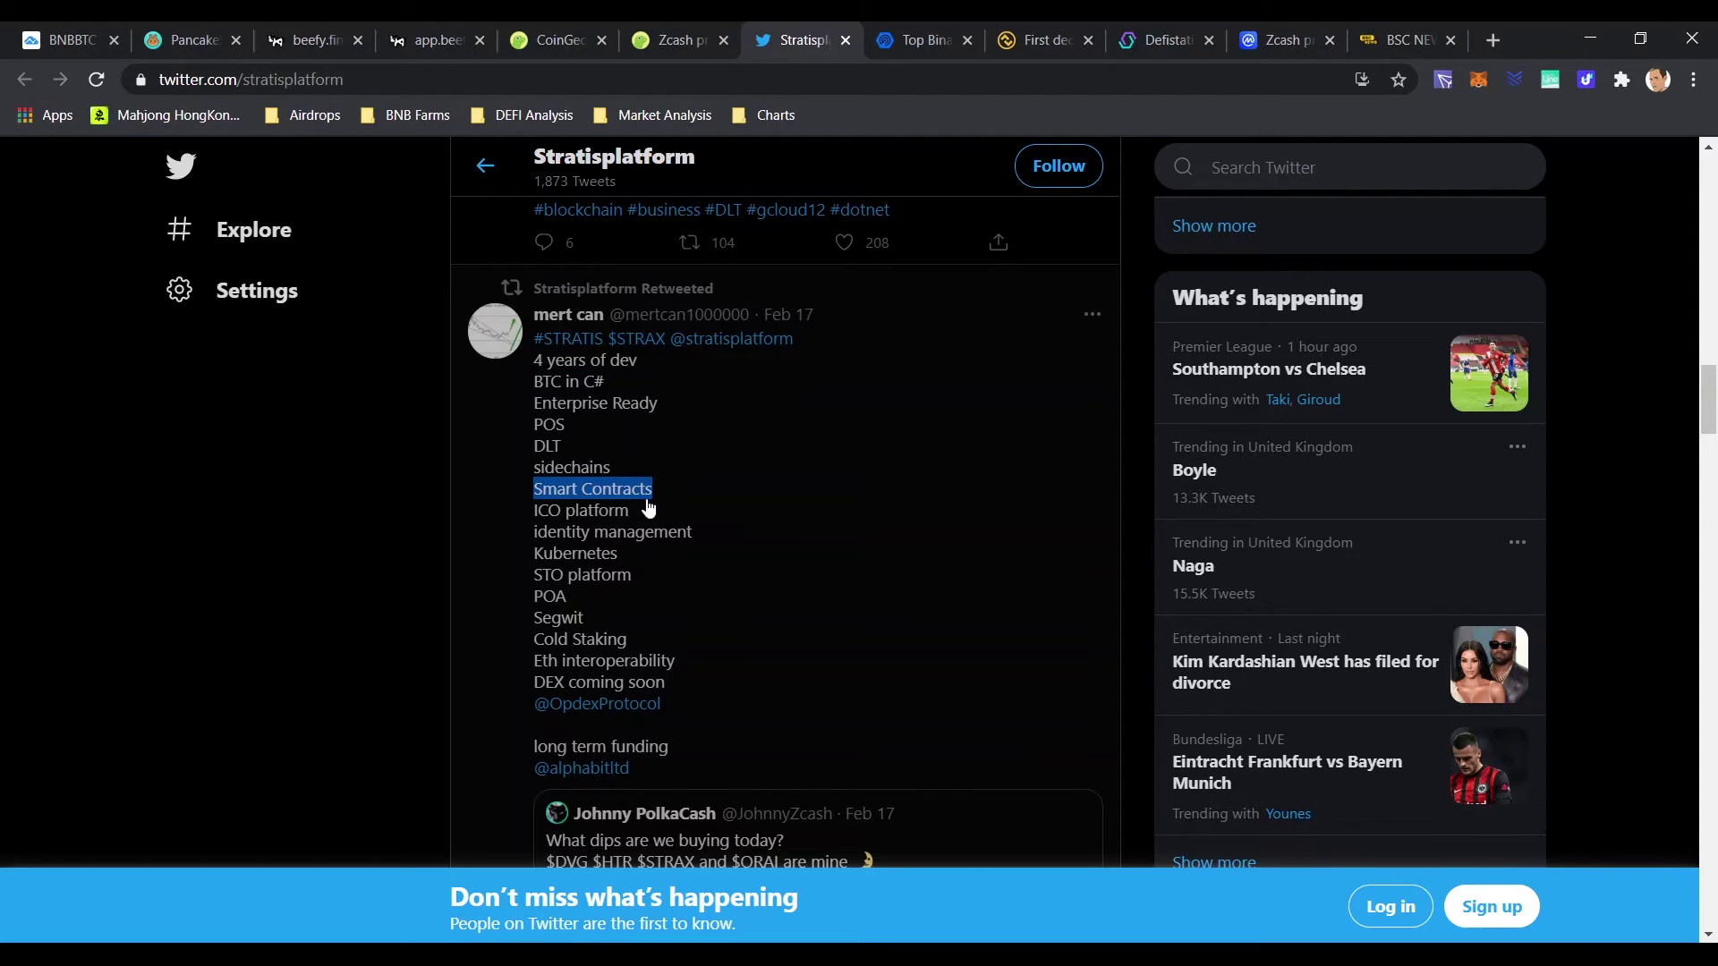
{"action": "left_click_drag", "start_coordinate": [535, 531], "coordinate": [639, 532]}
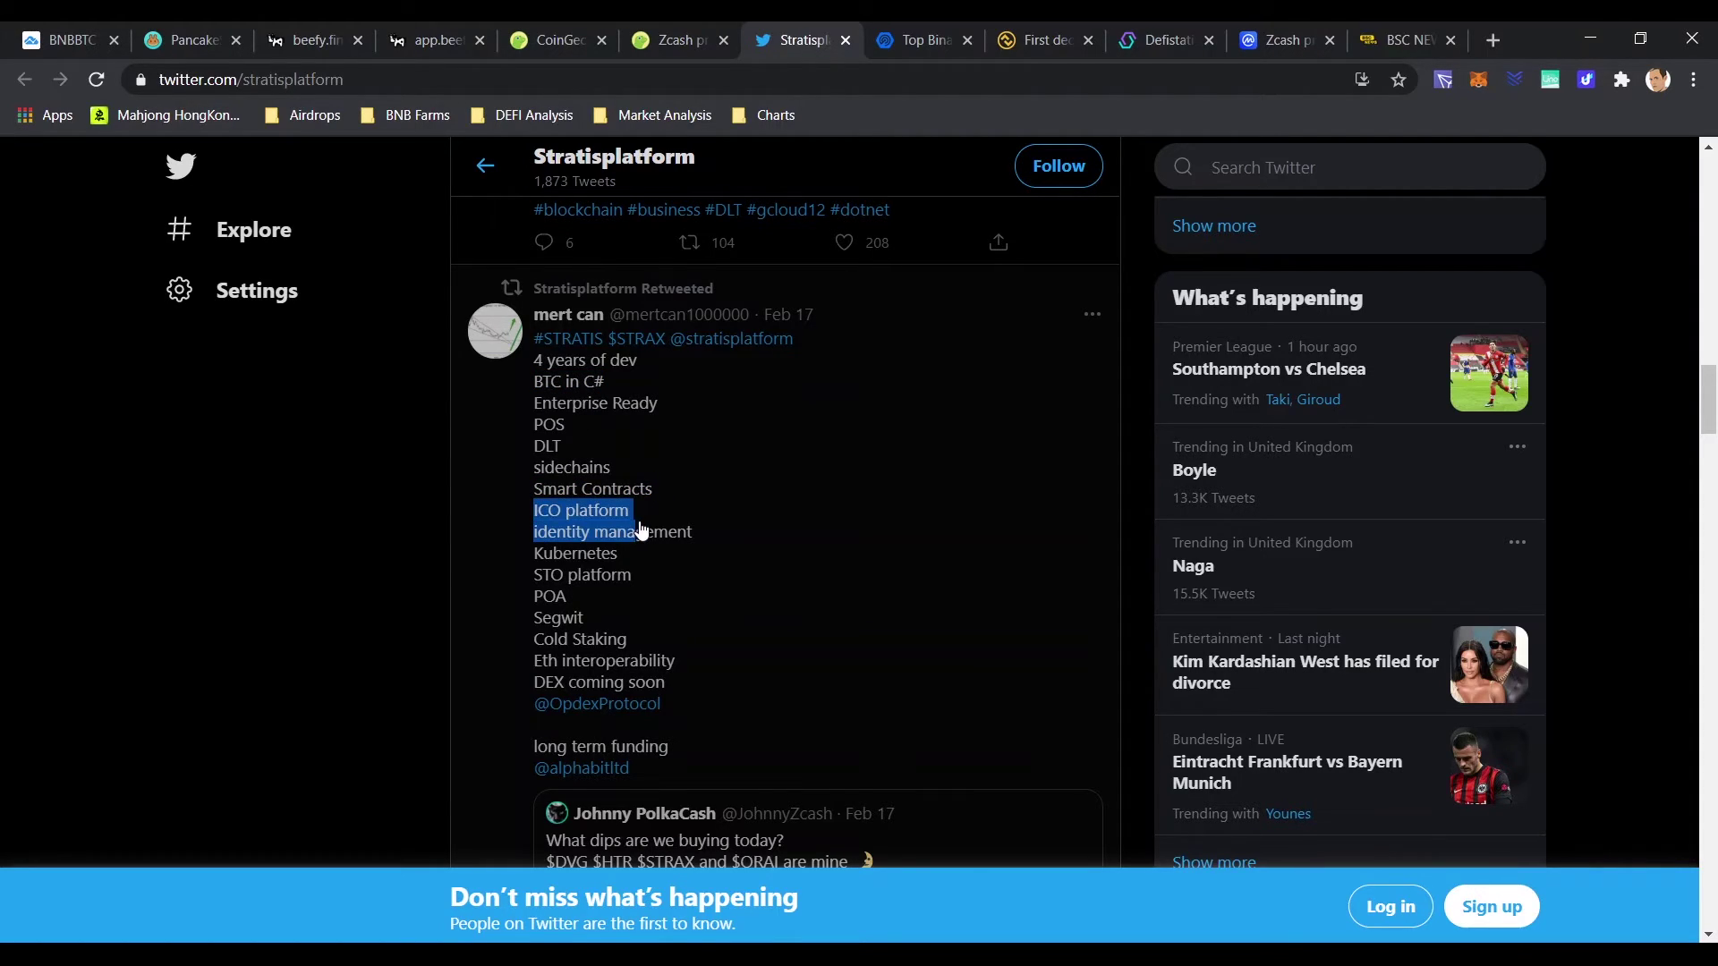
{"action": "left_click", "coordinate": [532, 597]}
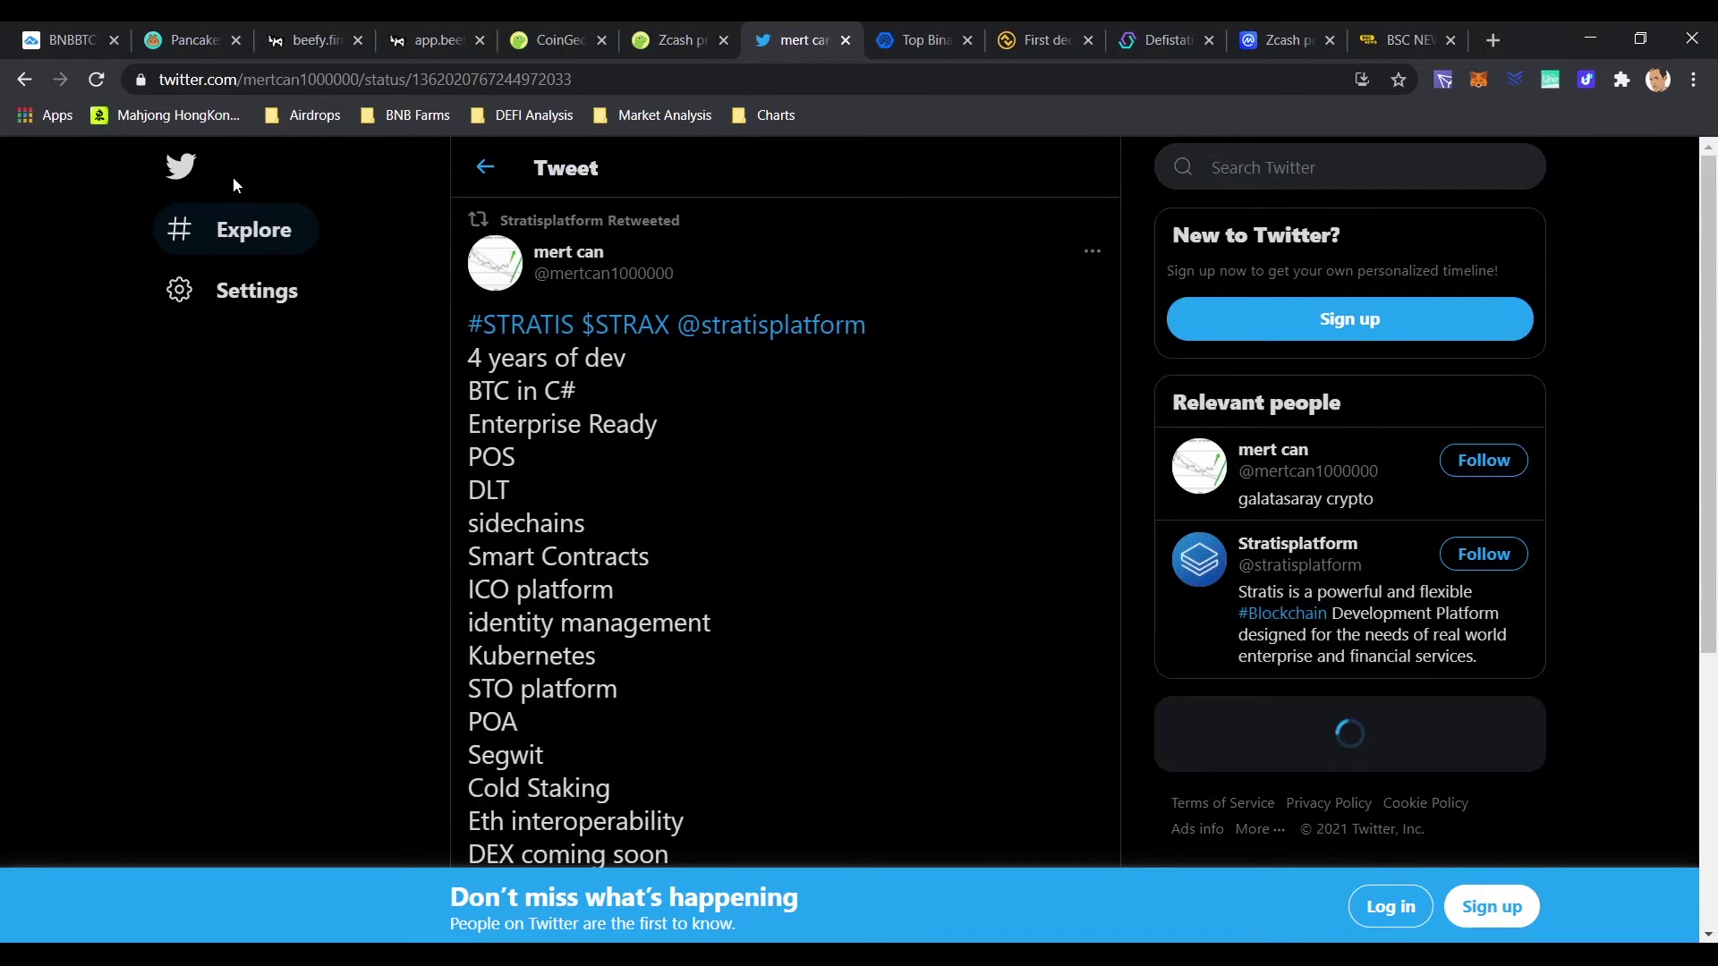
{"action": "scroll", "coordinate": [536, 544], "scroll_direction": "down", "scroll_amount": 1}
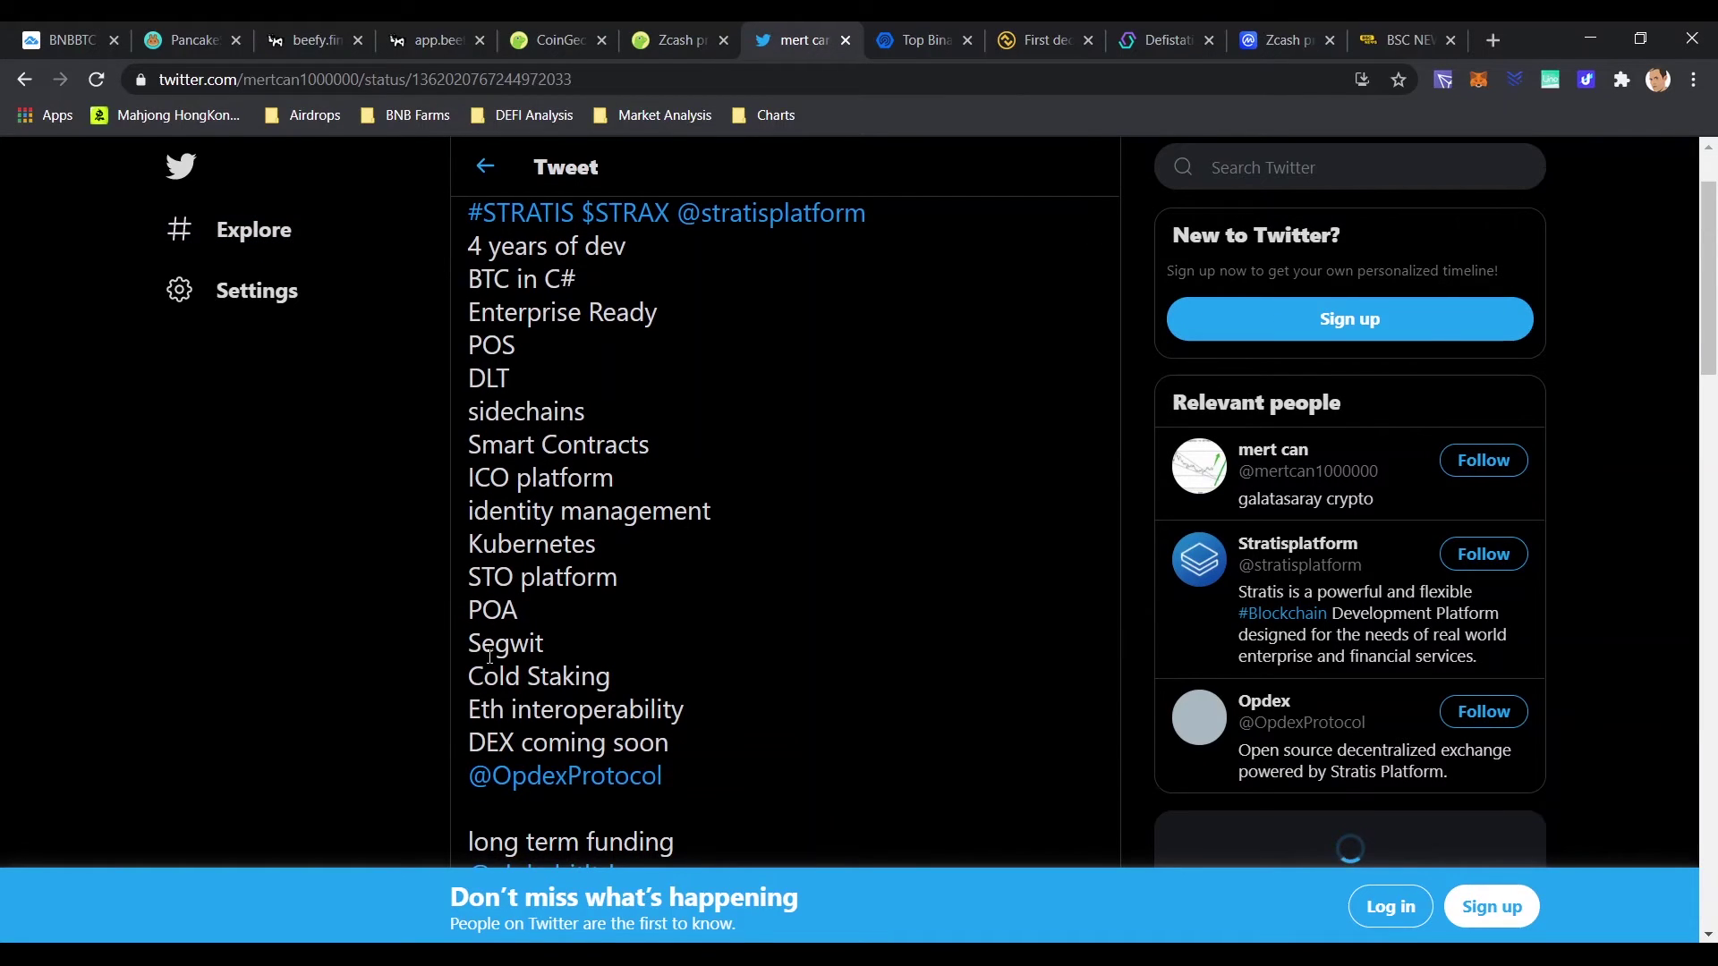
Step: Read the Eth interoperability and DEX lines of the tweet, then return to the CoinGecko Stratis chart
{"action": "triple_click", "coordinate": [538, 708]}
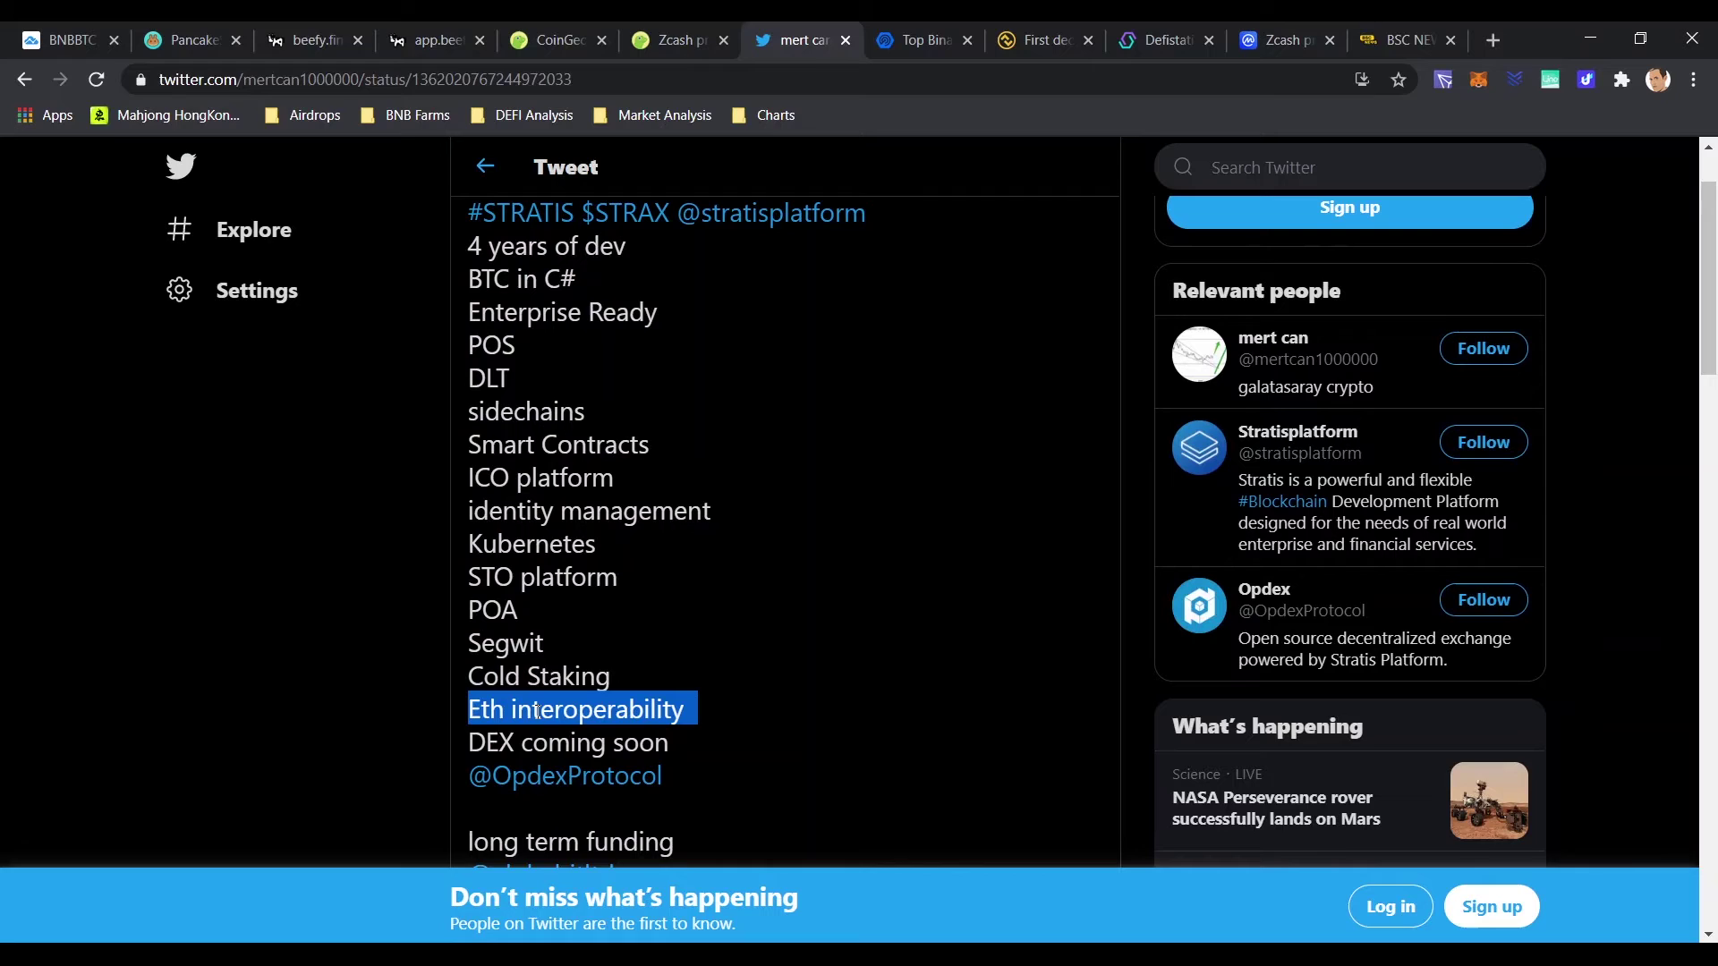
{"action": "triple_click", "coordinate": [550, 743]}
{"action": "left_click", "coordinate": [550, 742]}
{"action": "scroll", "coordinate": [565, 604], "scroll_direction": "down", "scroll_amount": 3}
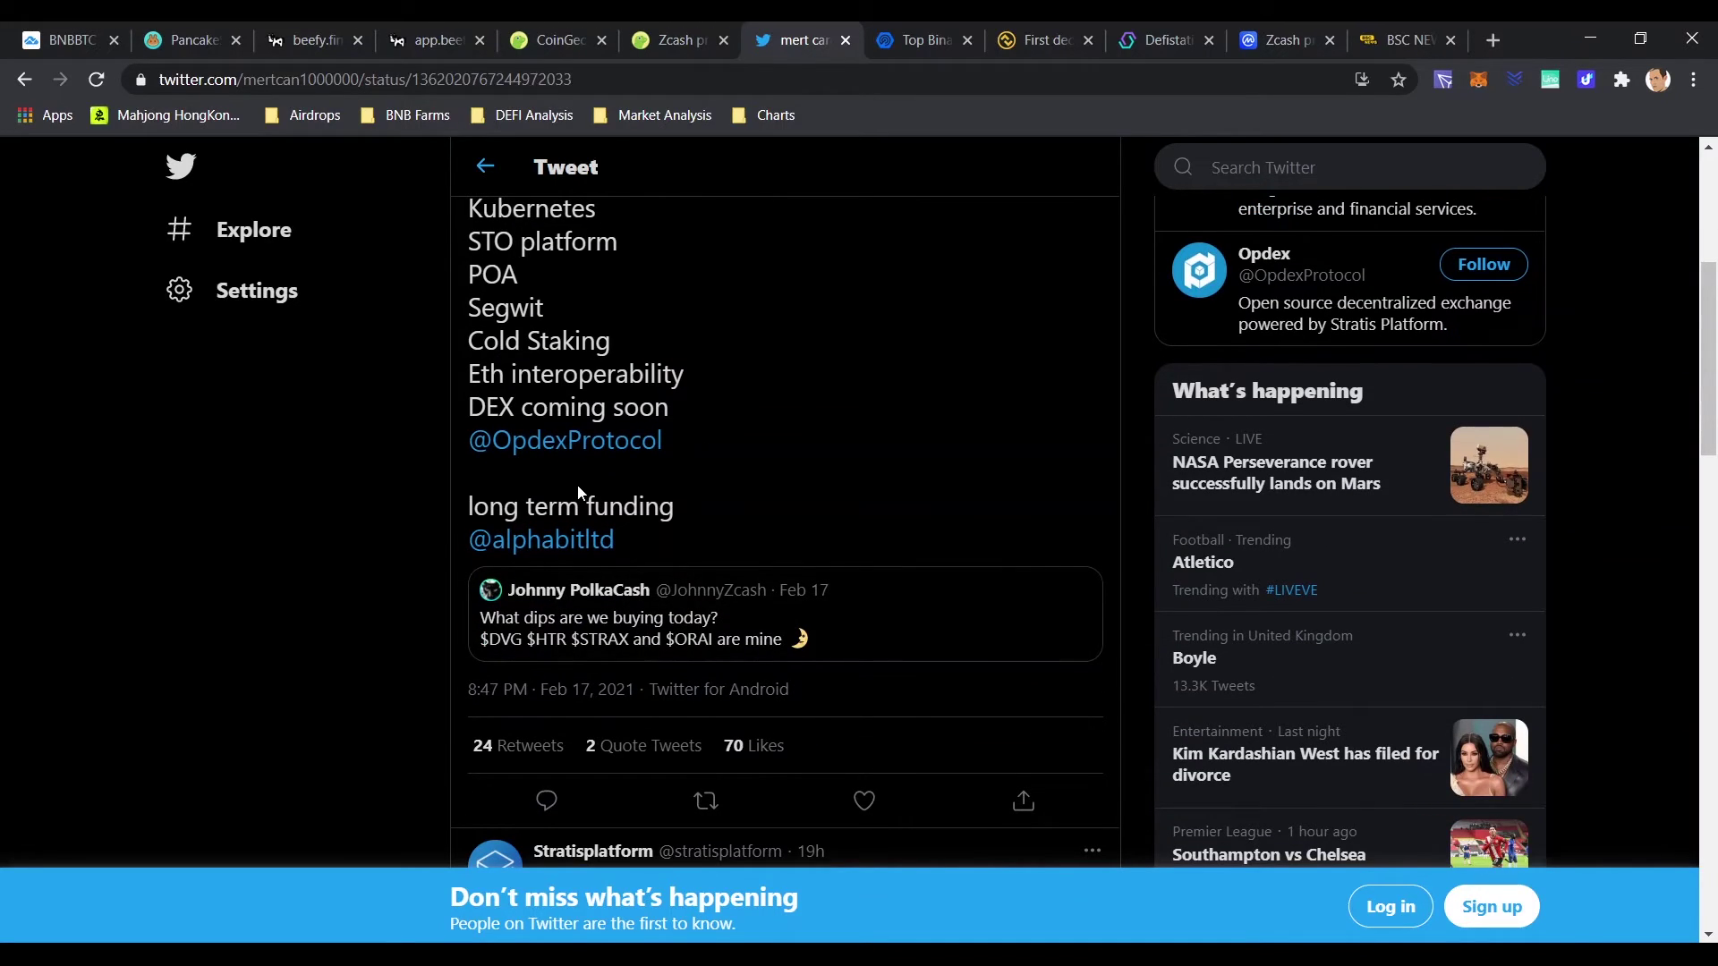
{"action": "key", "text": "ctrl+shift+Tab"}
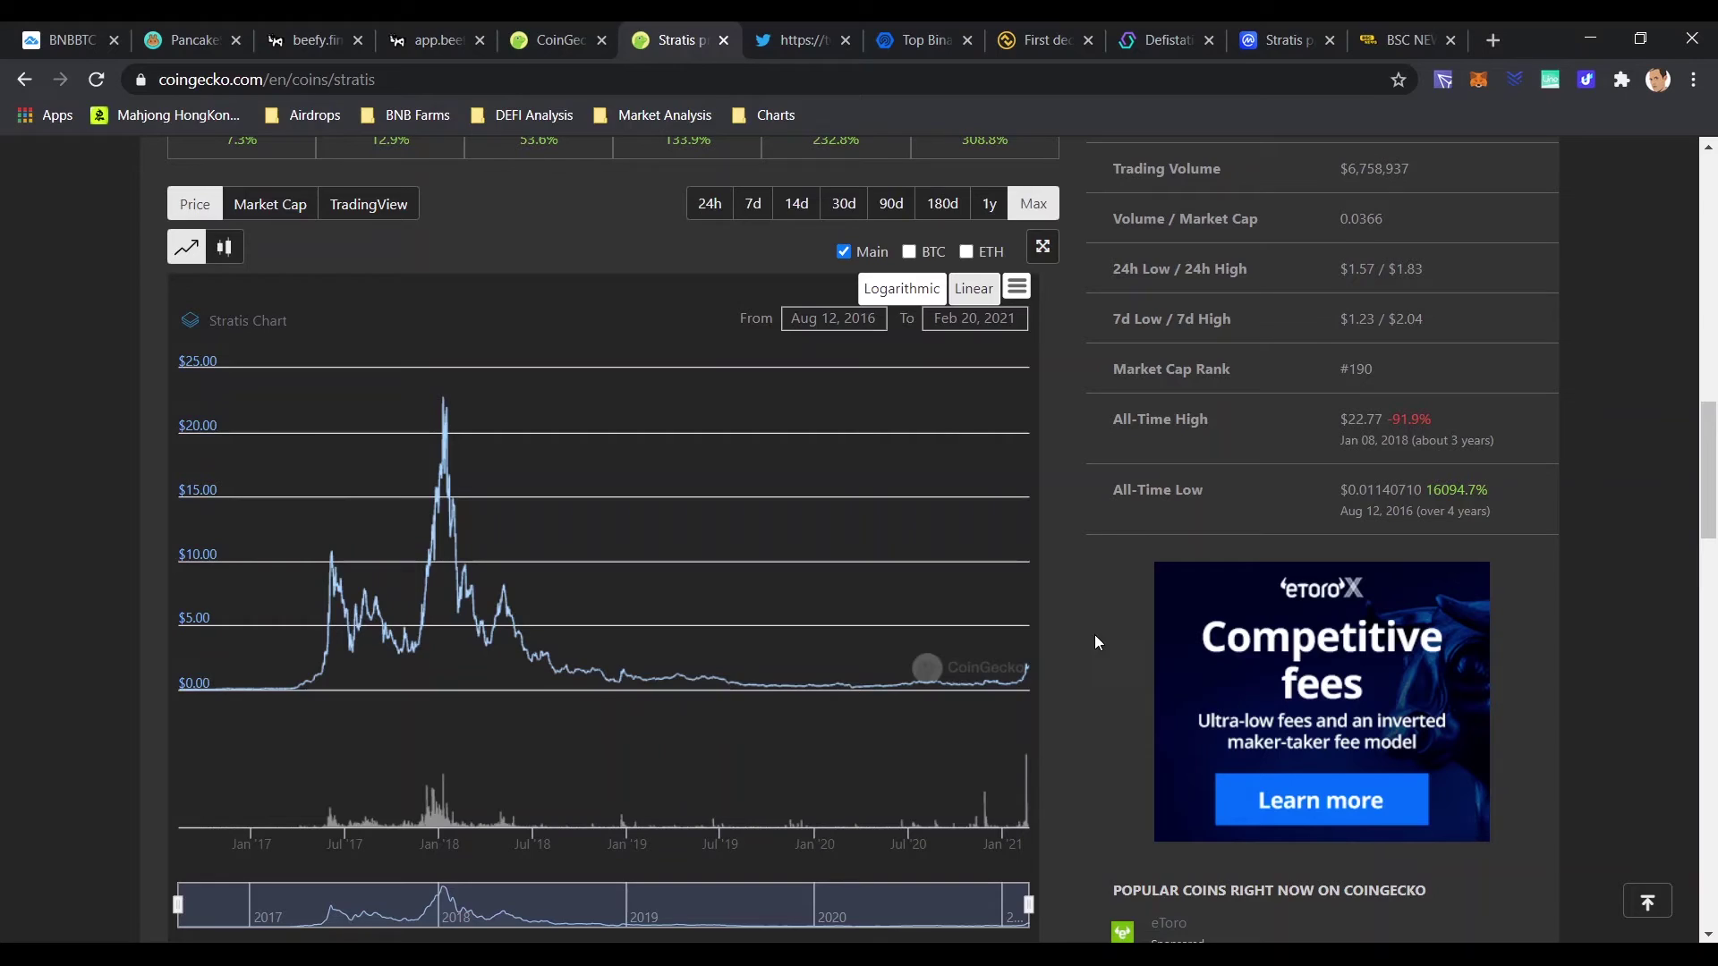
{"action": "mouse_move", "coordinate": [1020, 685]}
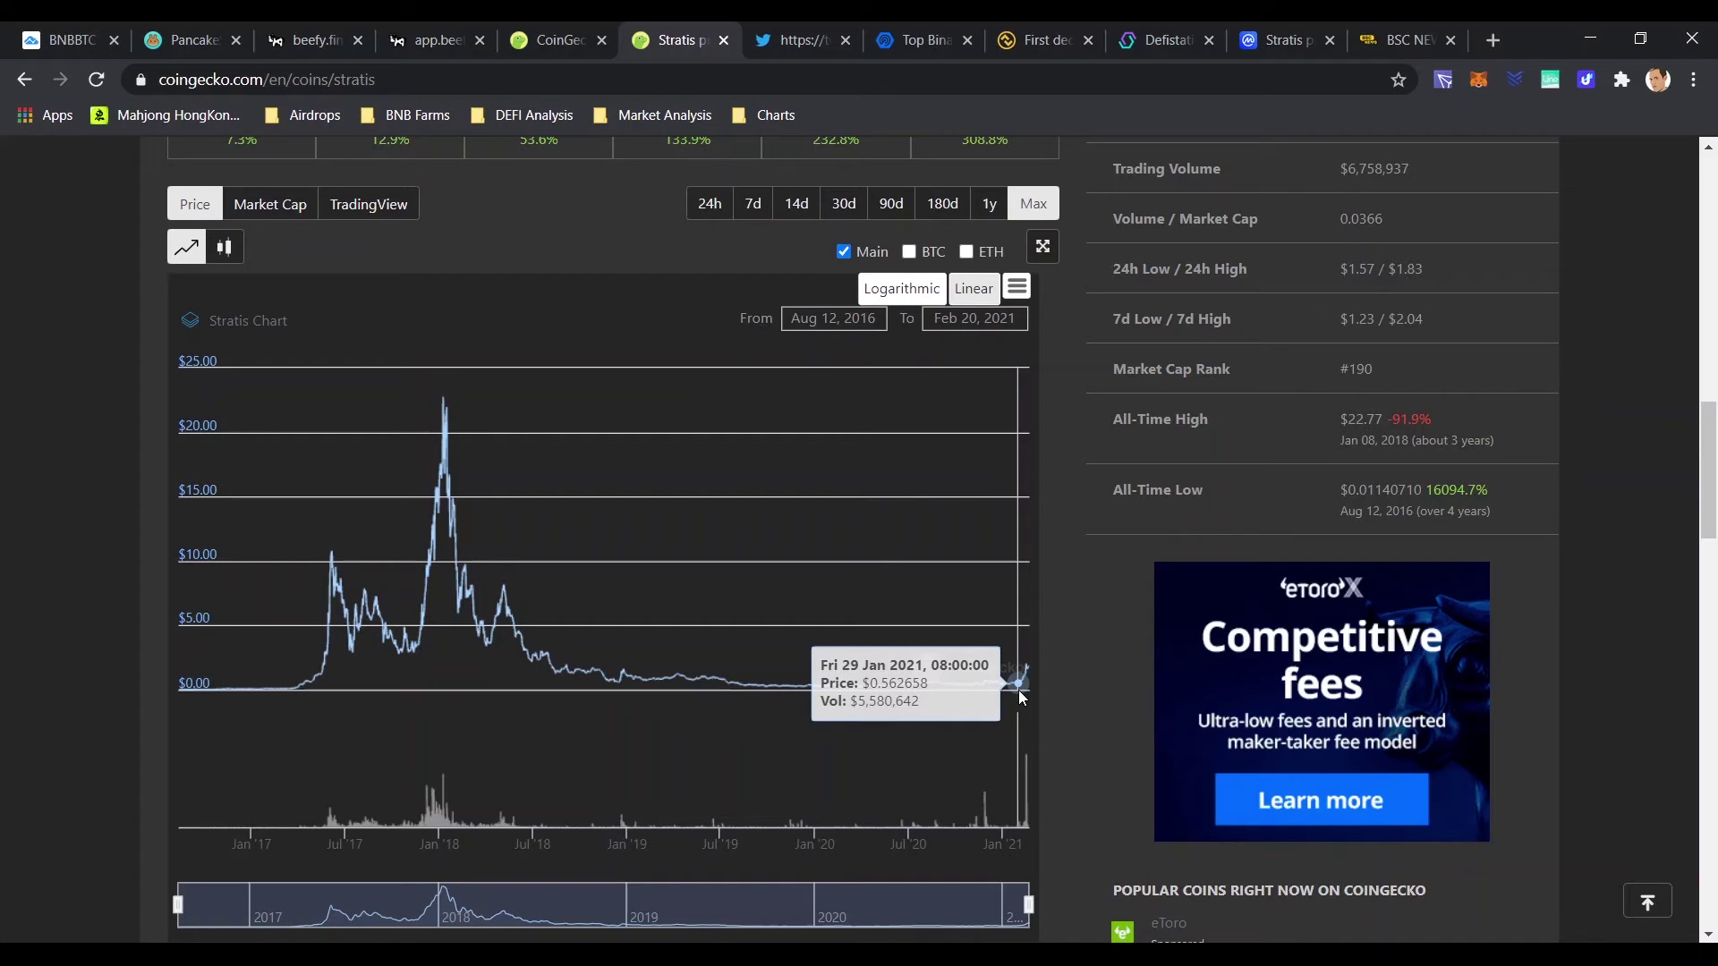
{"action": "scroll", "coordinate": [1107, 618], "scroll_direction": "down", "scroll_amount": 2}
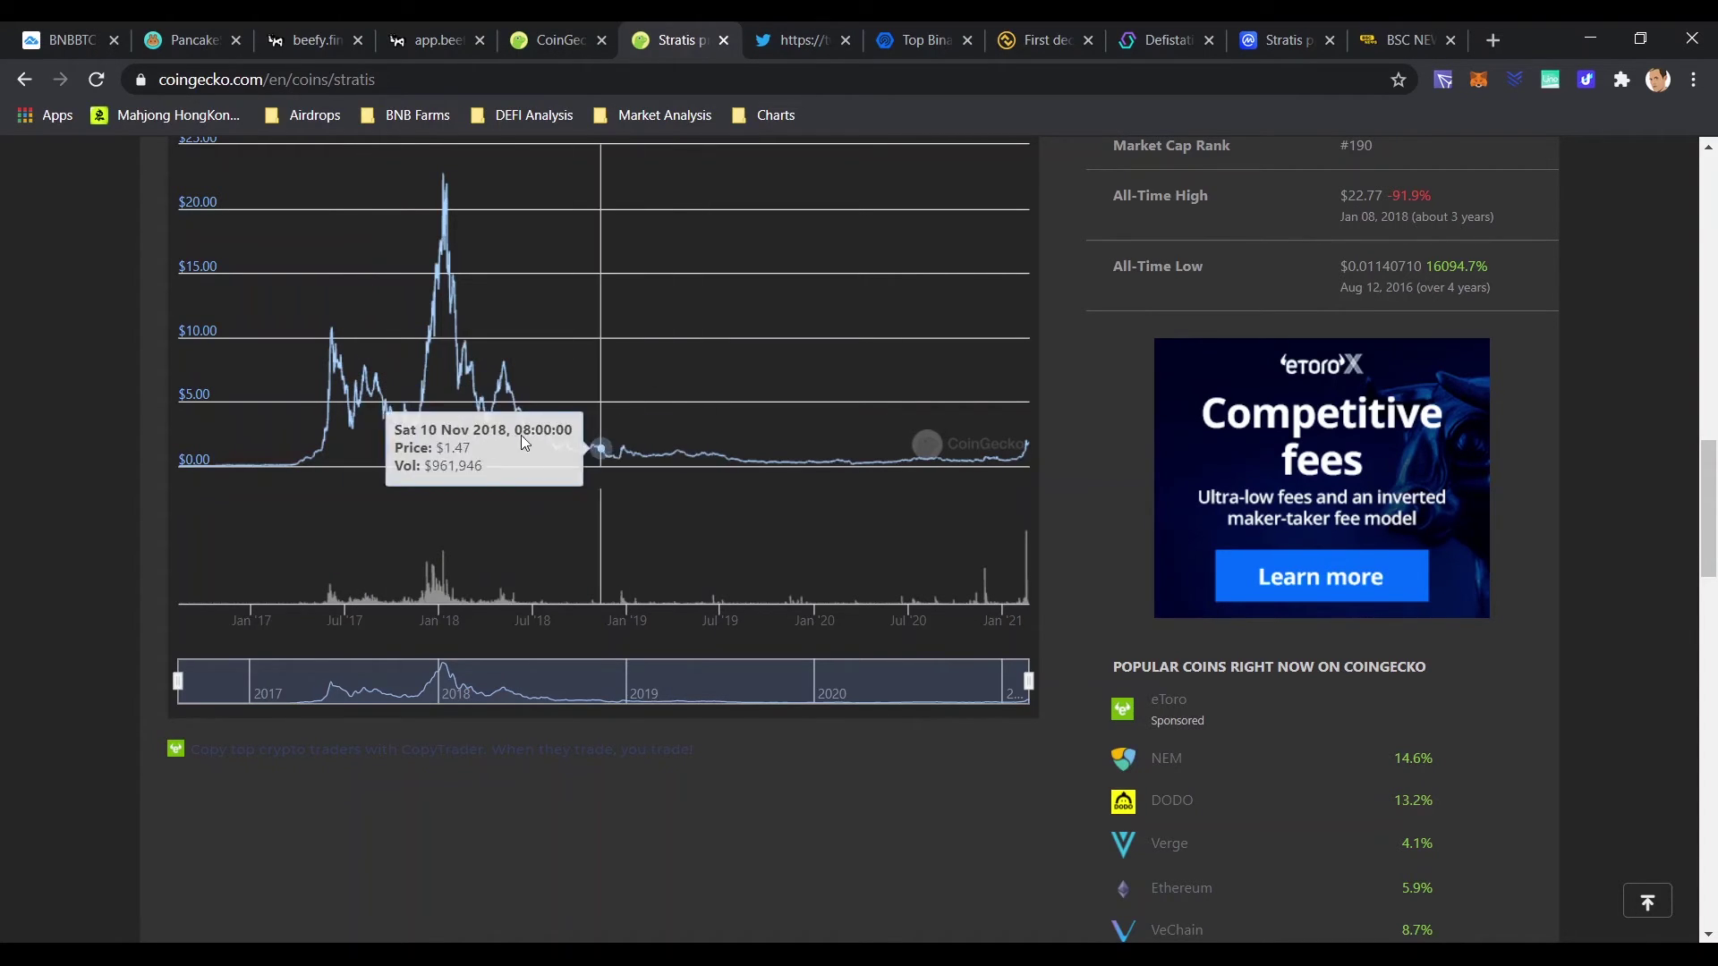
{"action": "mouse_move", "coordinate": [413, 436]}
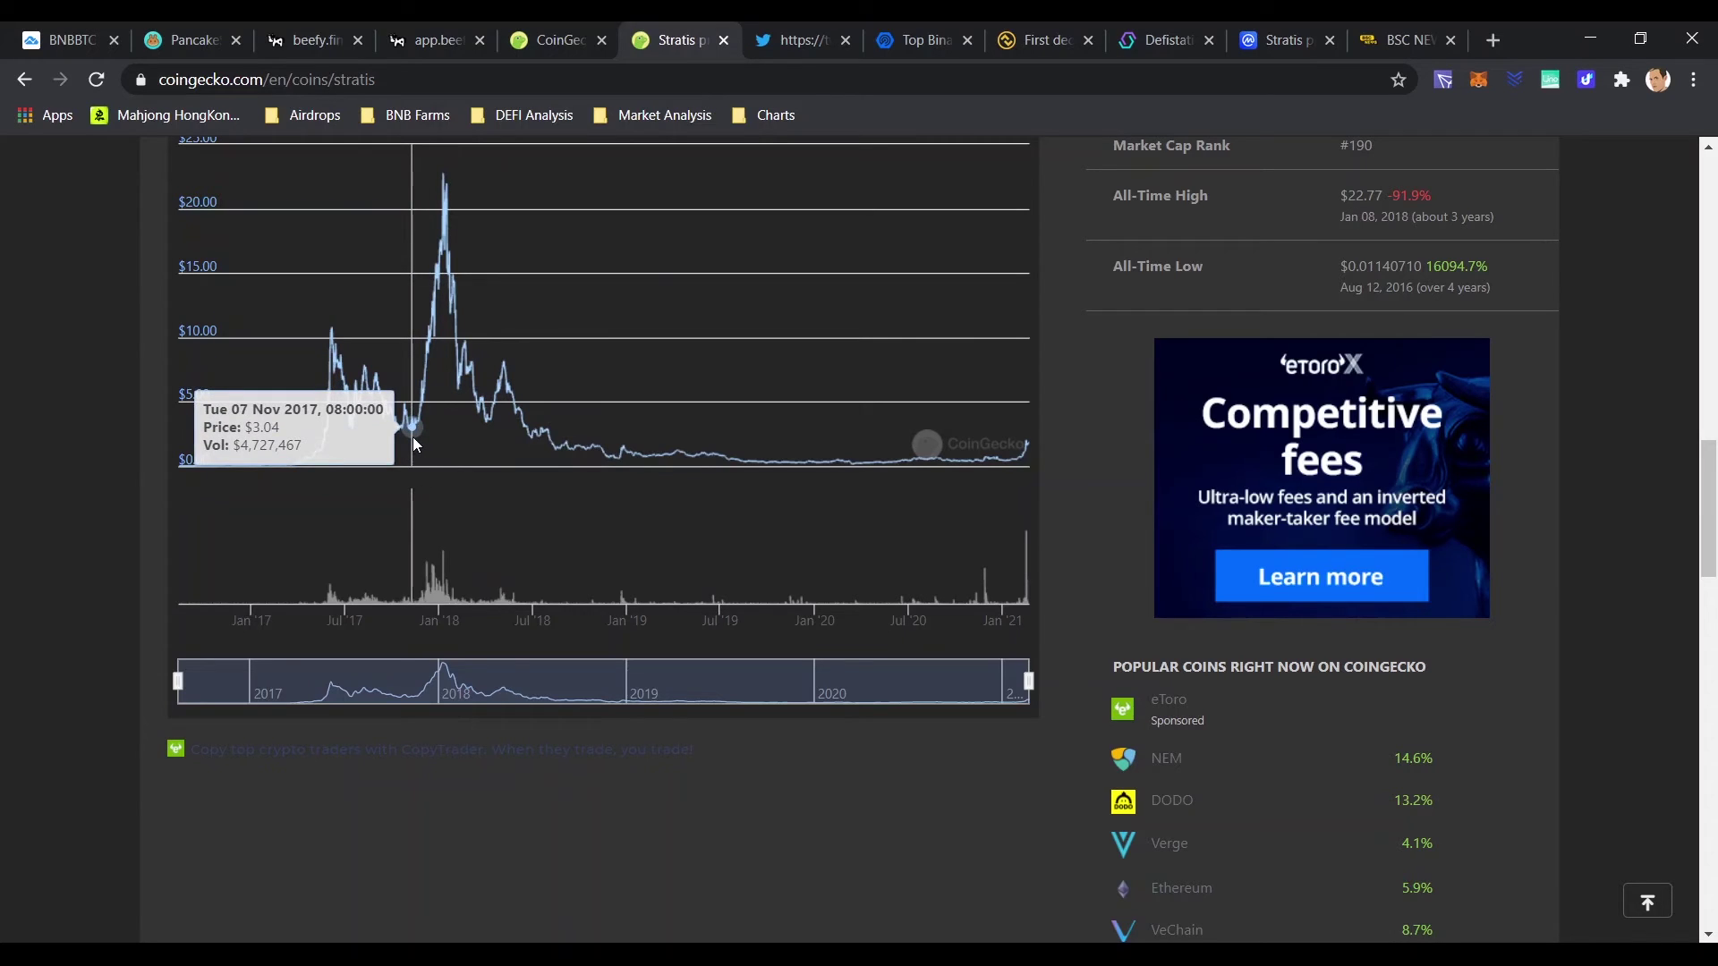
{"action": "scroll", "coordinate": [1109, 318], "scroll_direction": "down", "scroll_amount": 2}
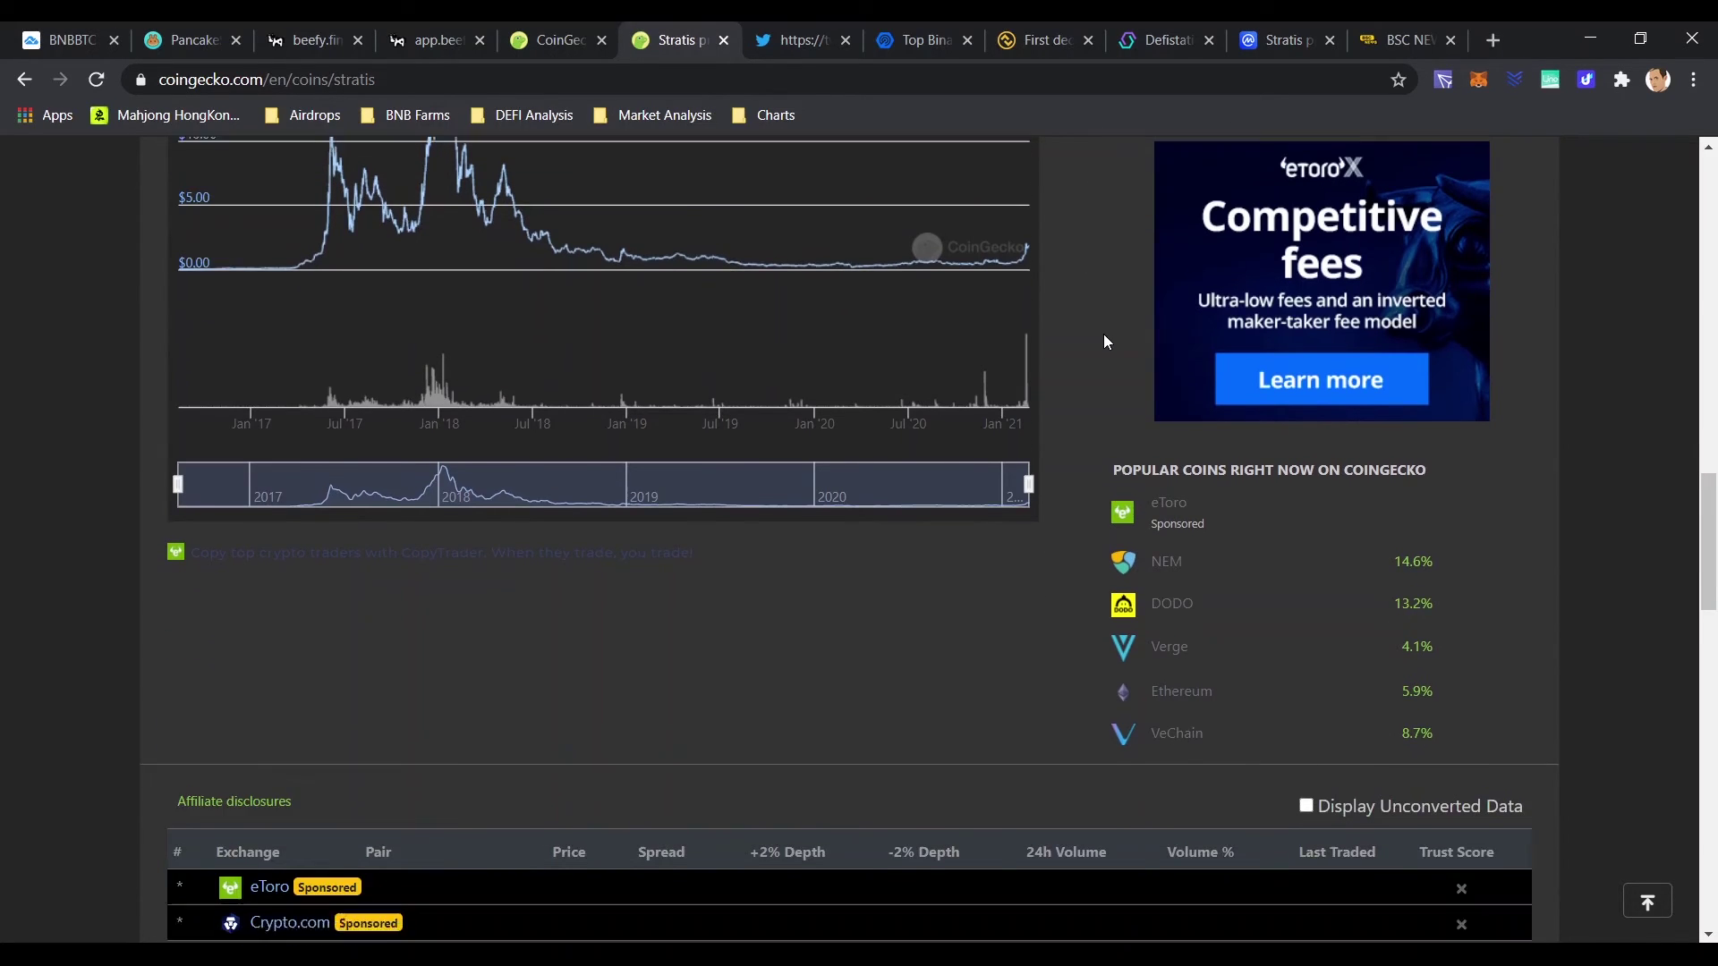
{"action": "scroll", "coordinate": [1104, 335], "scroll_direction": "down", "scroll_amount": 1}
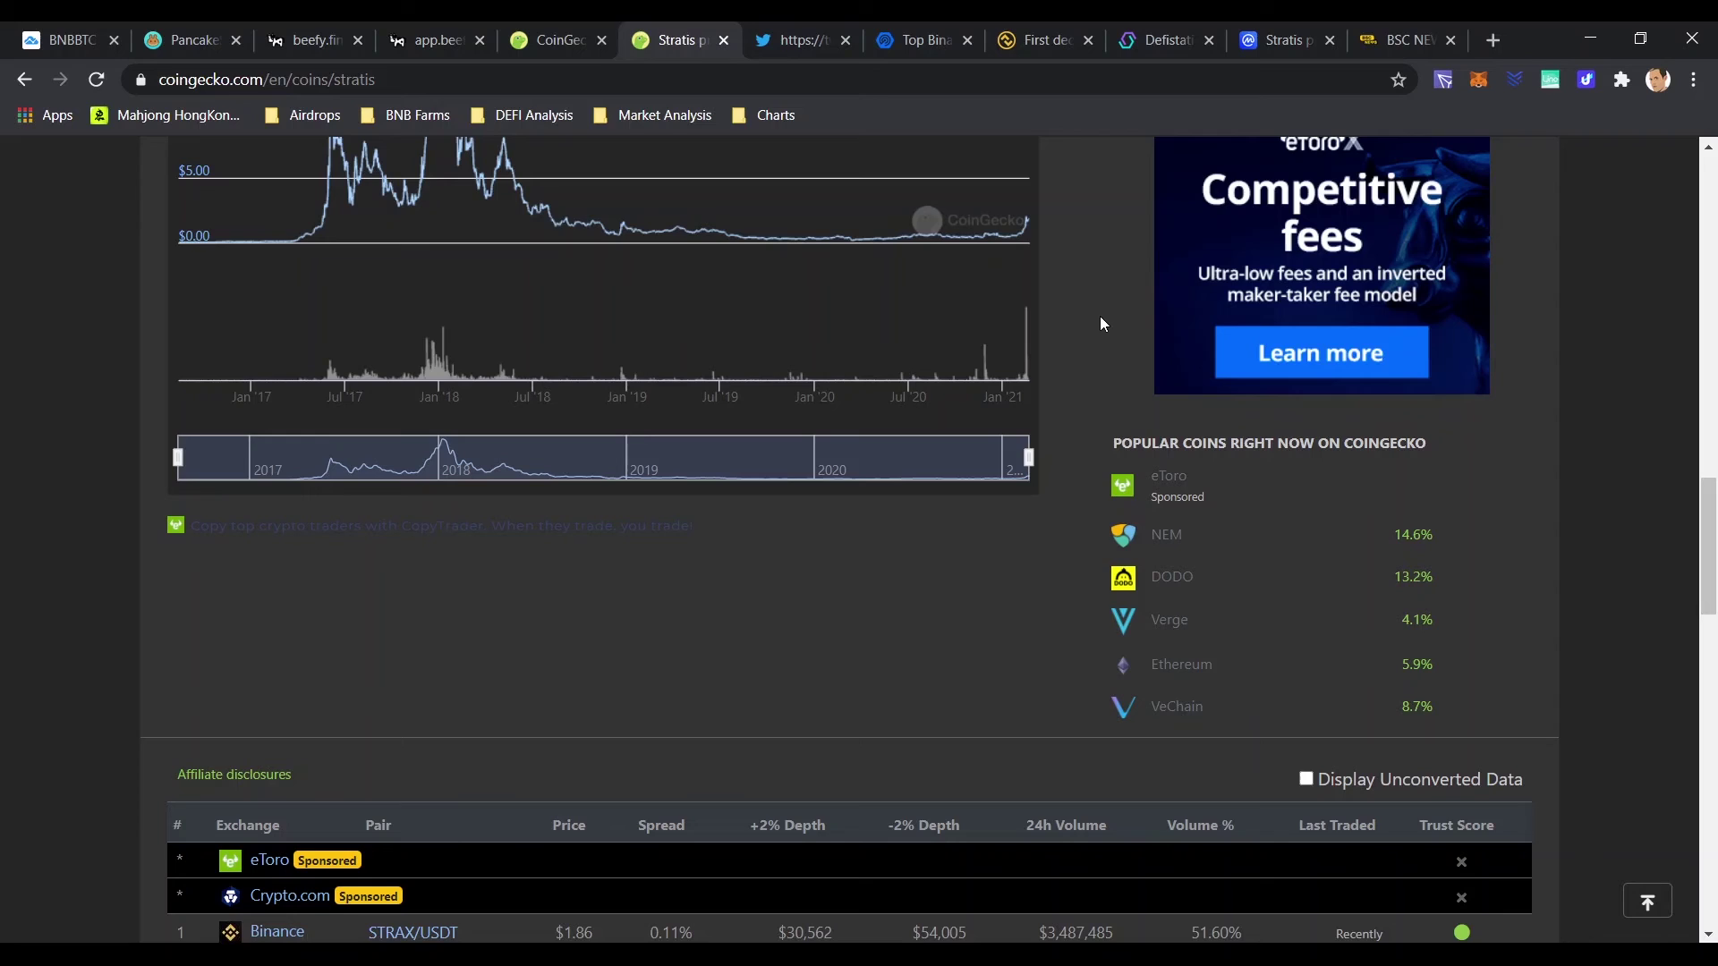
{"action": "scroll", "coordinate": [1100, 316], "scroll_direction": "down", "scroll_amount": 3}
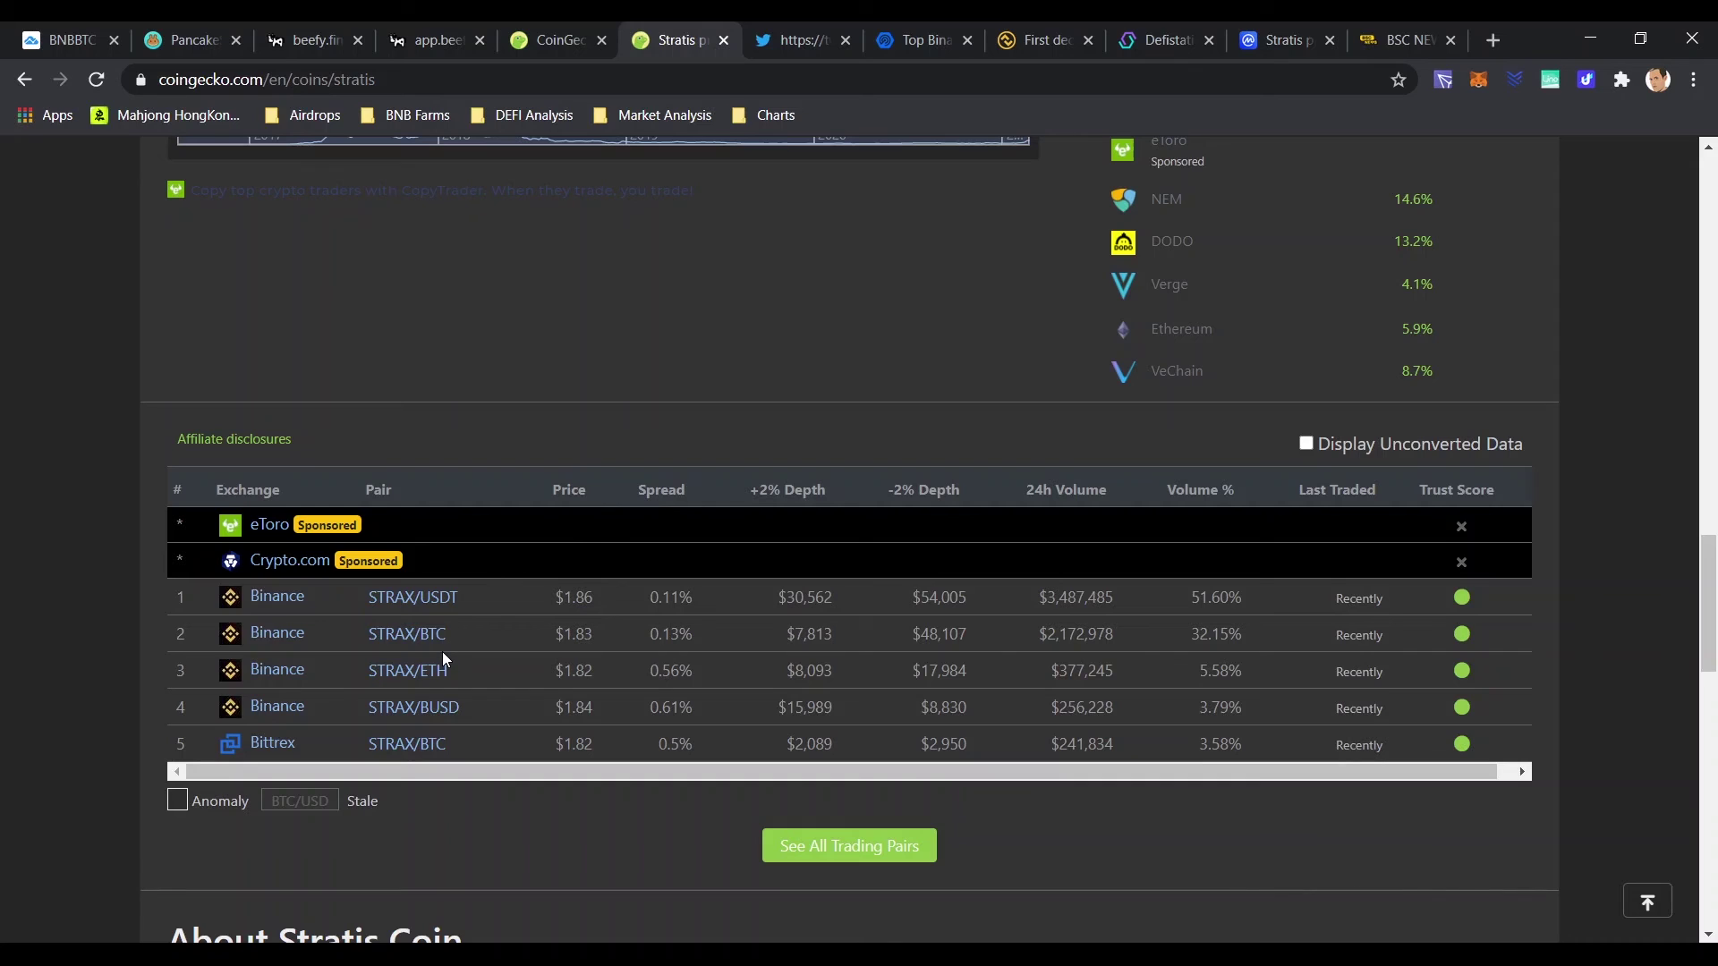
{"action": "scroll", "coordinate": [493, 593], "scroll_direction": "up", "scroll_amount": 5}
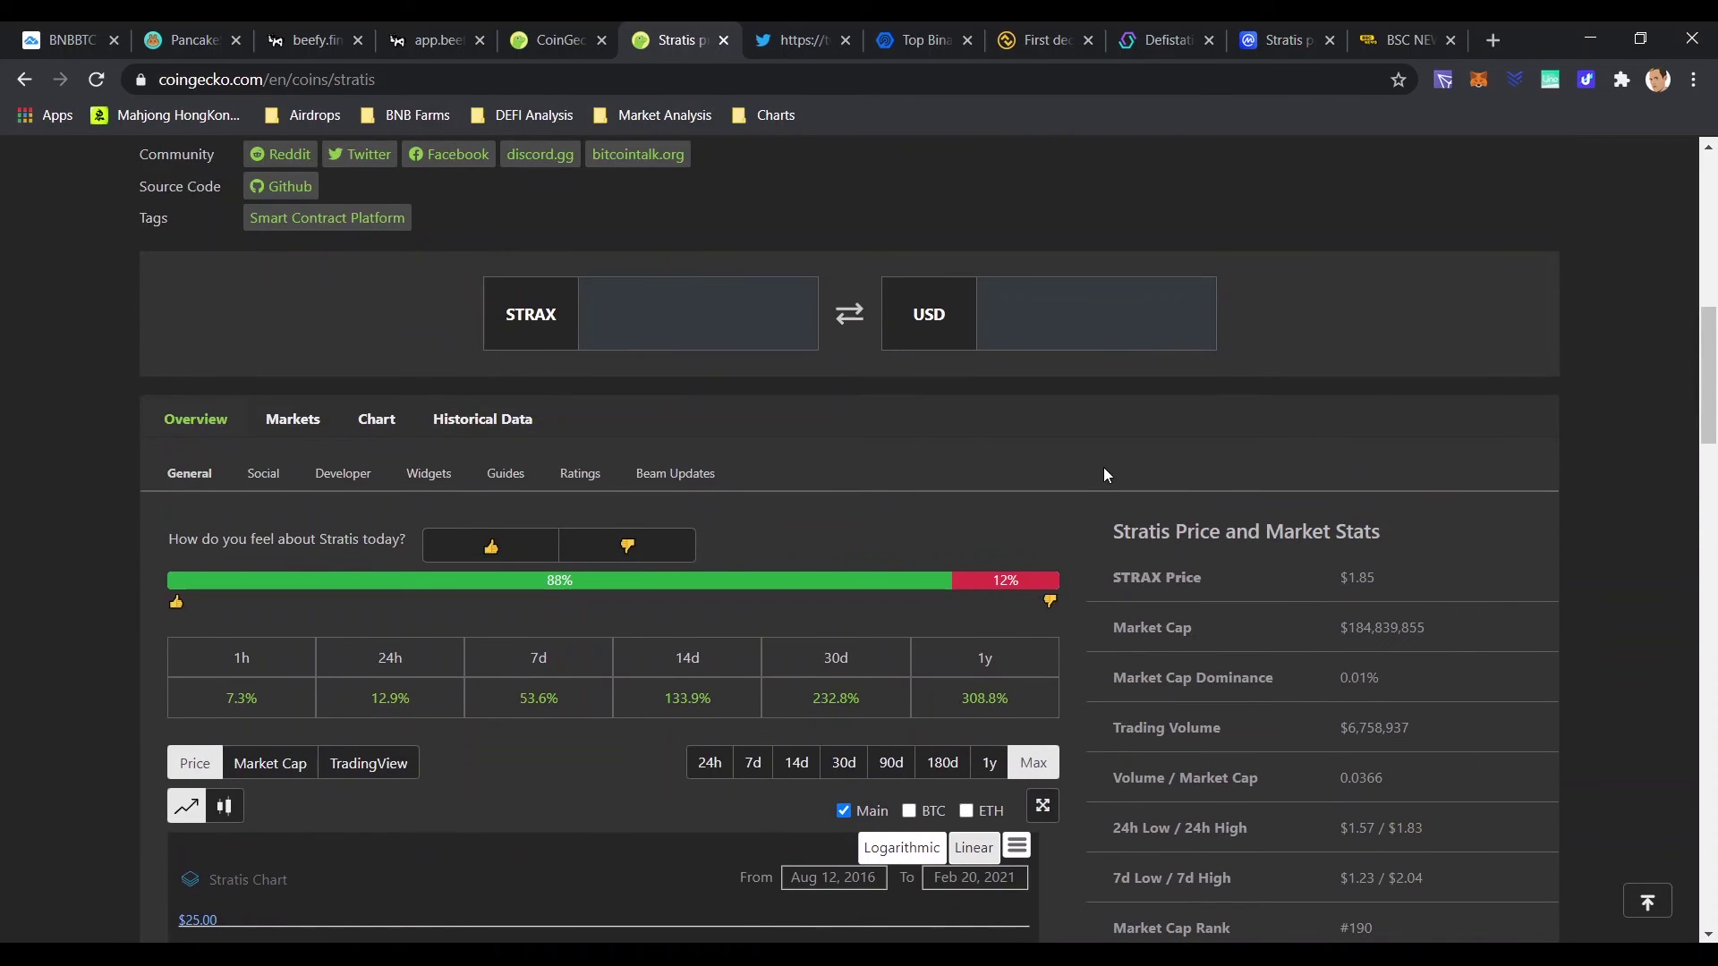
{"action": "scroll", "coordinate": [1104, 467], "scroll_direction": "up", "scroll_amount": 4}
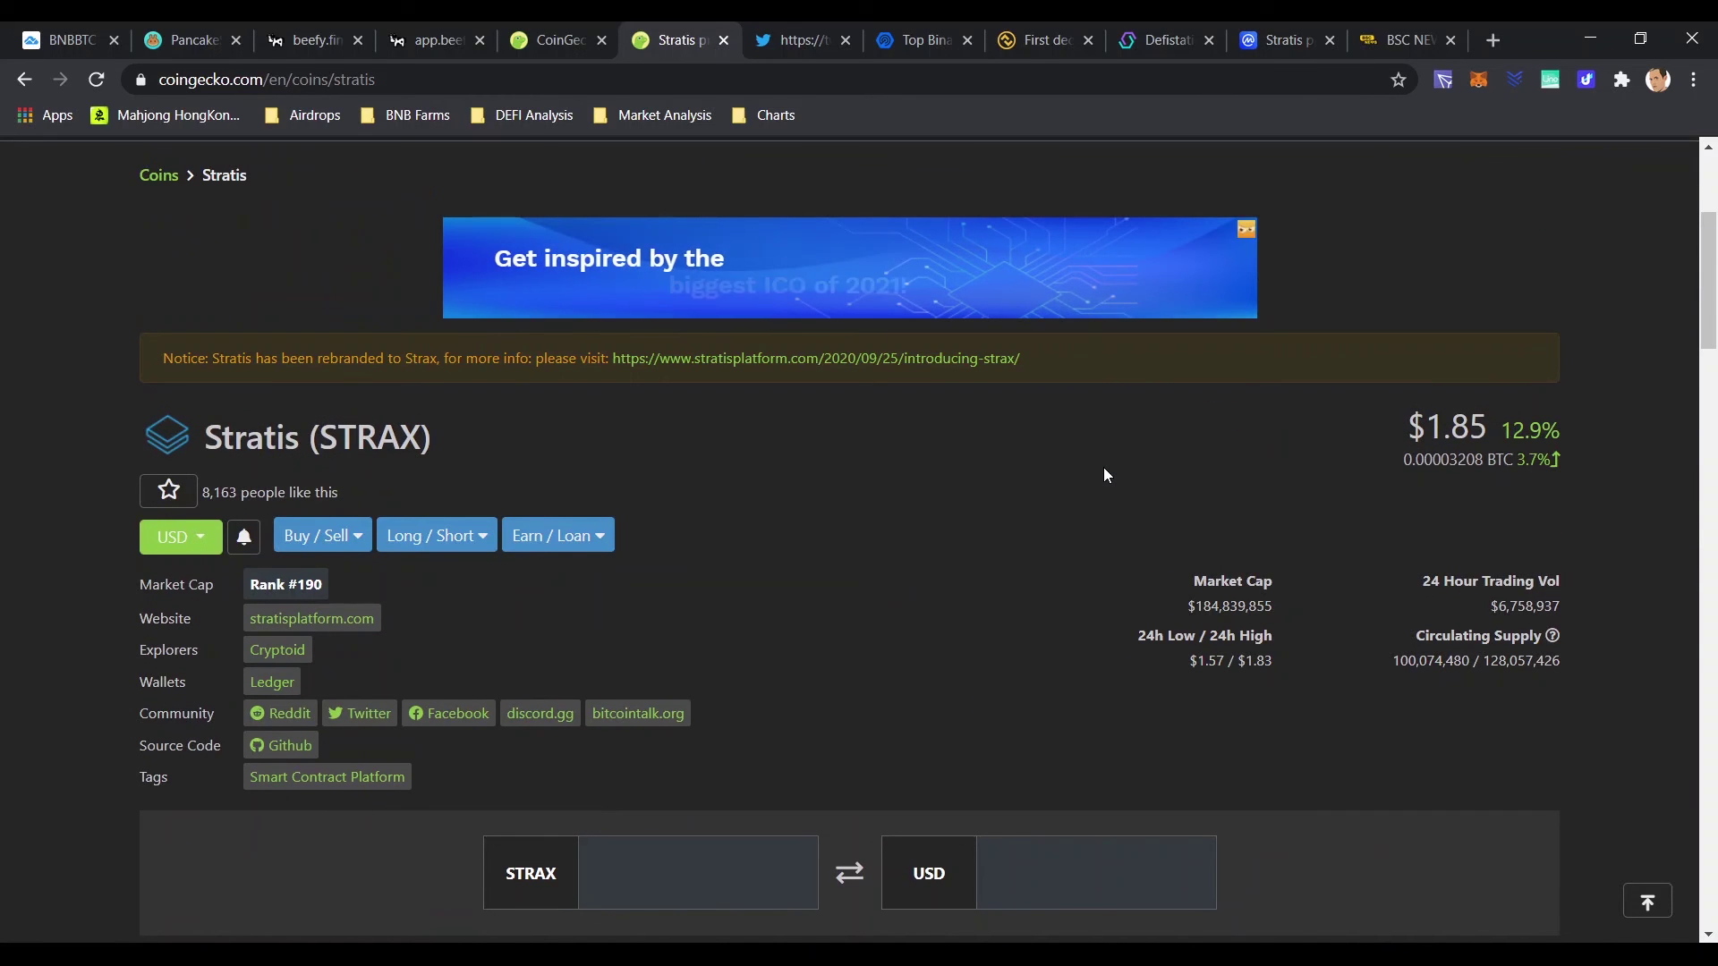